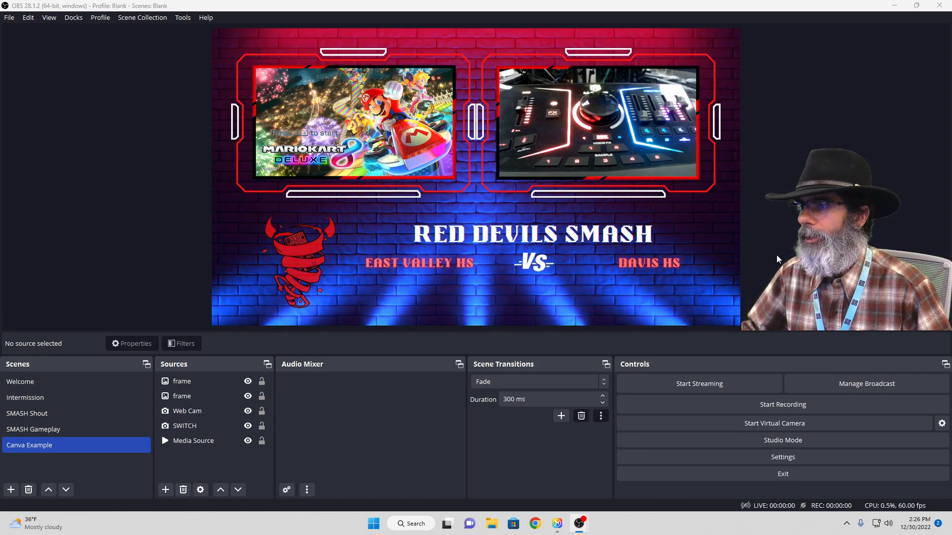
# Preview the existing scenes one after another, from SMASH Gameplay through SMASH Shout and Intermission to Welcome
pyautogui.click(262, 410)
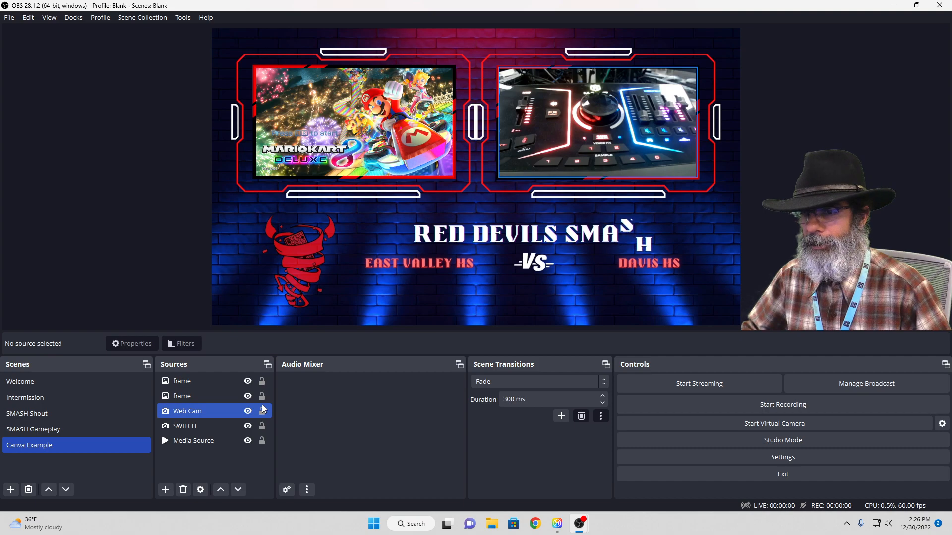
pyautogui.click(99, 429)
pyautogui.click(92, 415)
pyautogui.click(80, 397)
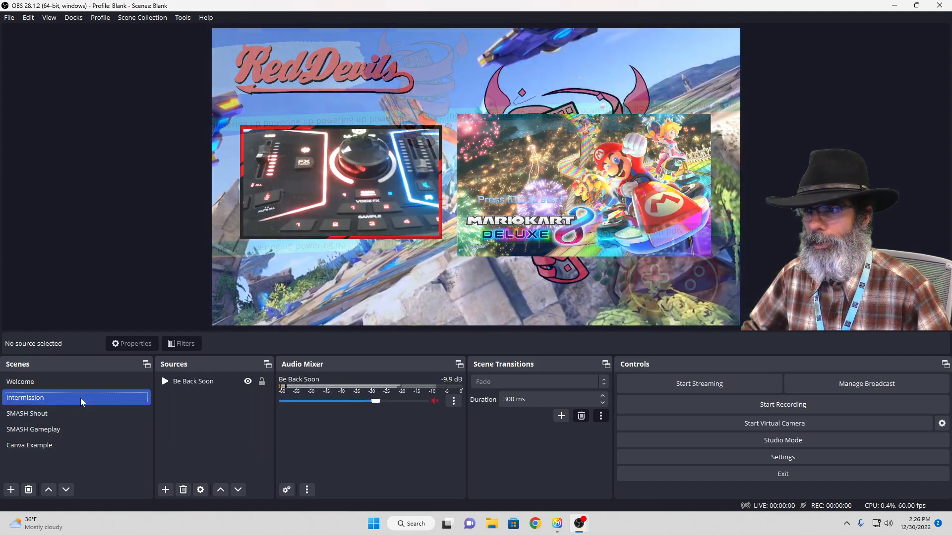
pyautogui.click(76, 385)
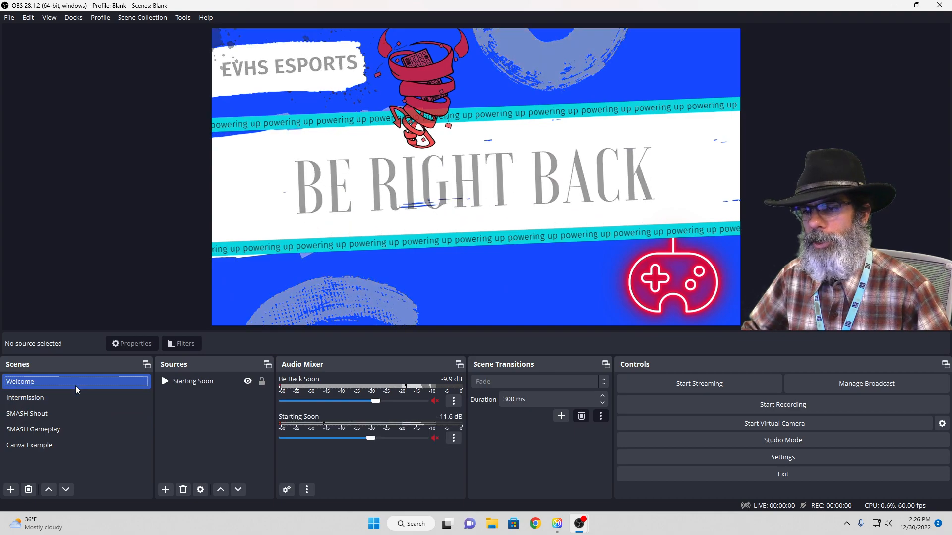
pyautogui.click(104, 395)
pyautogui.click(106, 385)
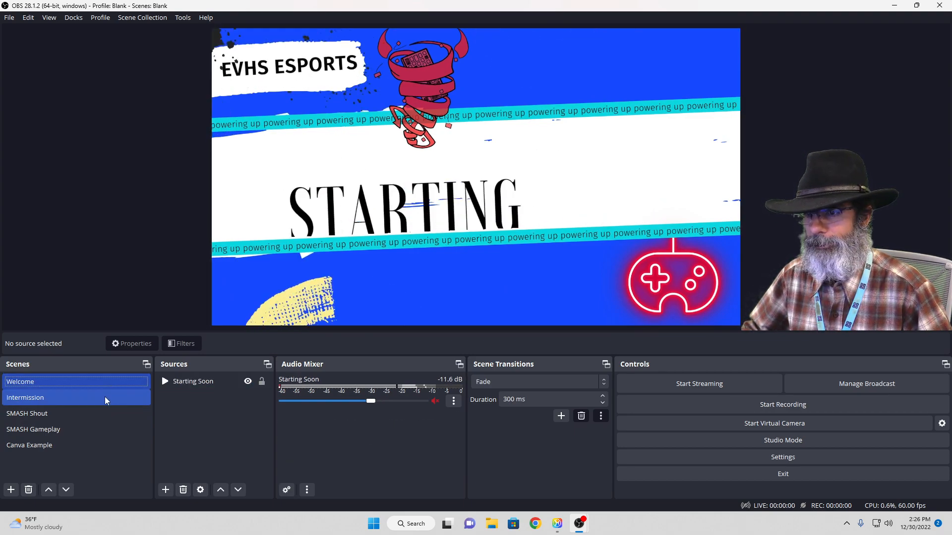
pyautogui.click(107, 384)
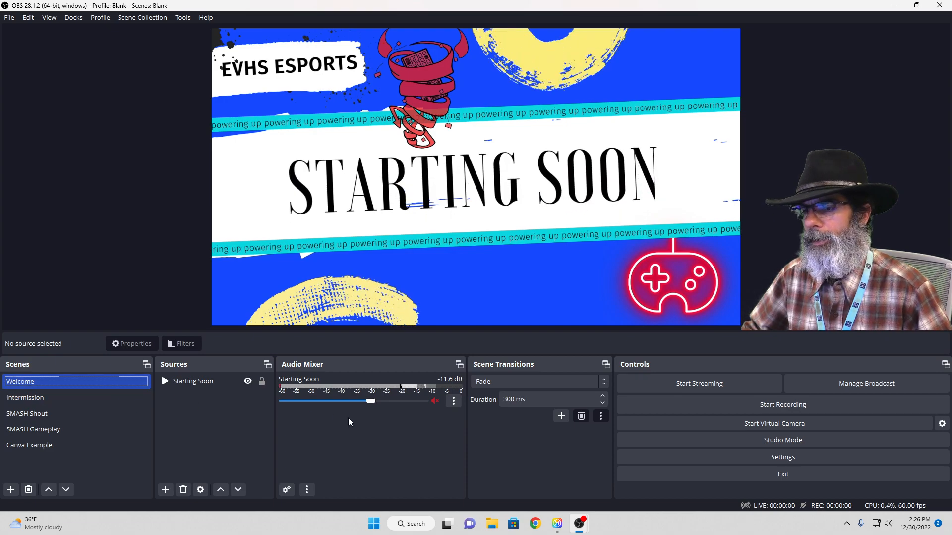
# Check the Starting Soon audio mute control and the source types that can be added to the Welcome scene
pyautogui.click(434, 402)
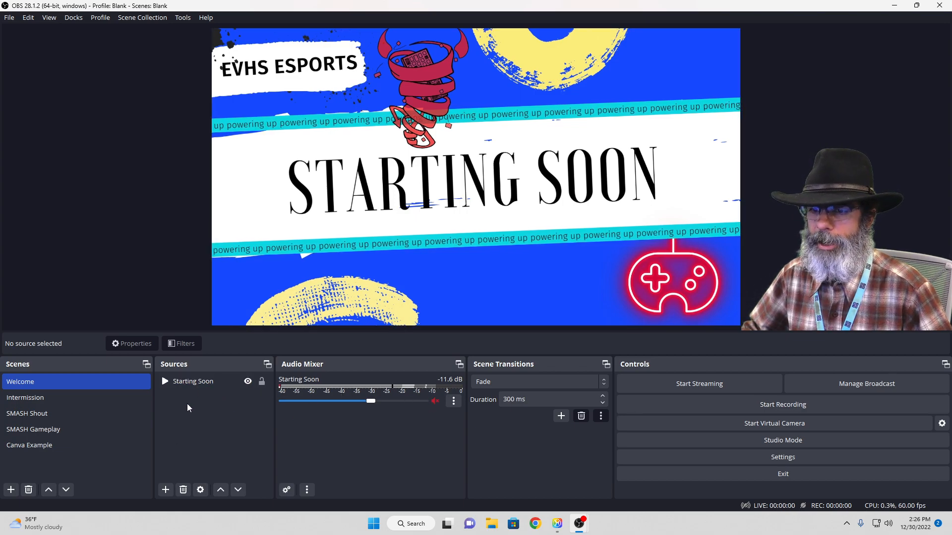
pyautogui.click(165, 489)
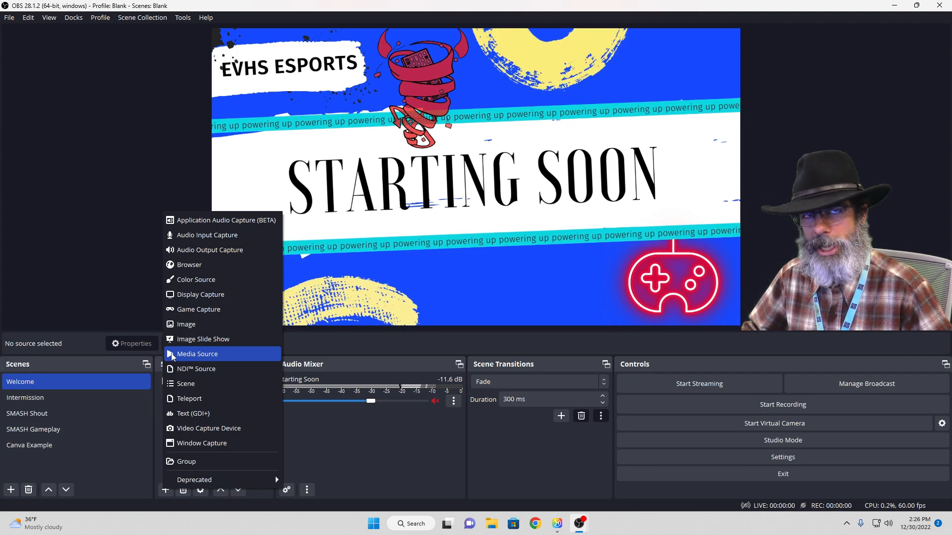
pyautogui.click(321, 428)
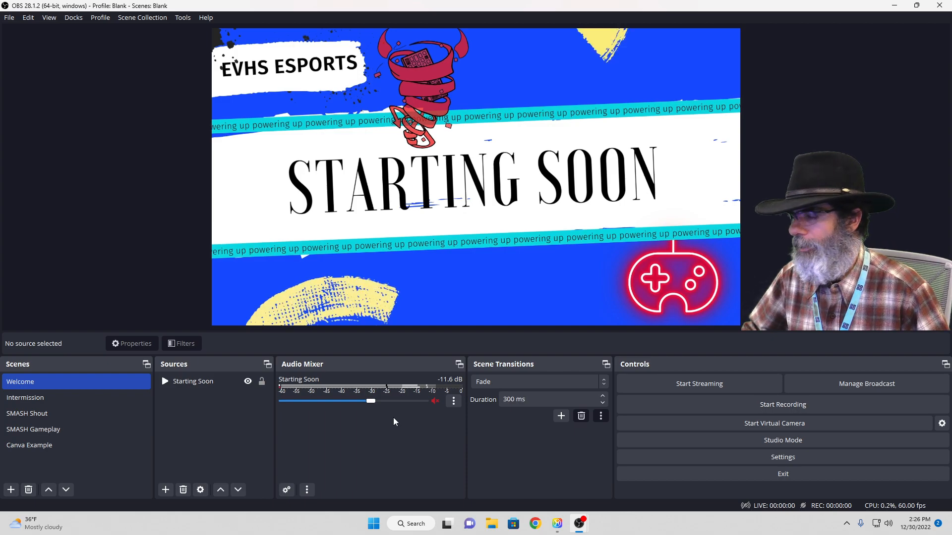
# Preview the Intermission, SMASH Shout, SMASH Gameplay and Canva Example scenes in order
pyautogui.click(84, 399)
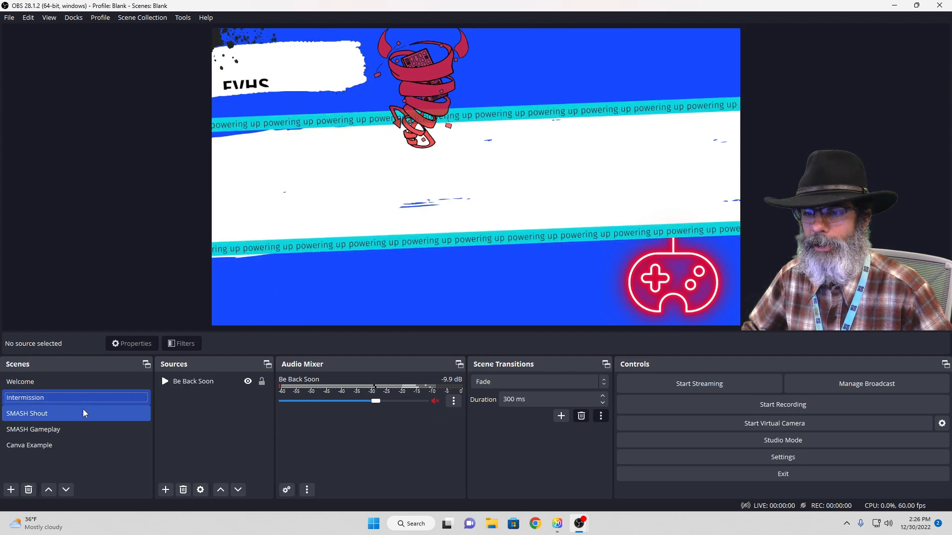
pyautogui.click(102, 412)
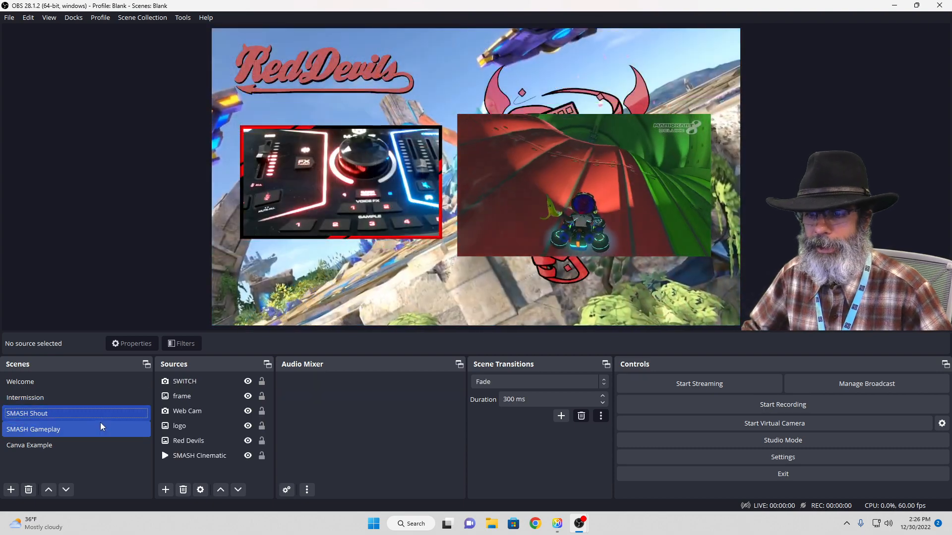
pyautogui.click(100, 425)
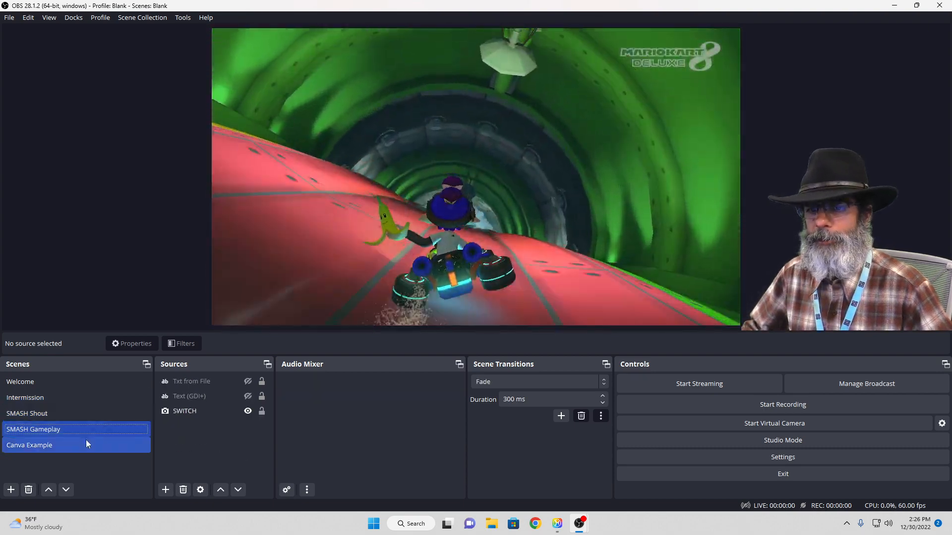
pyautogui.click(85, 440)
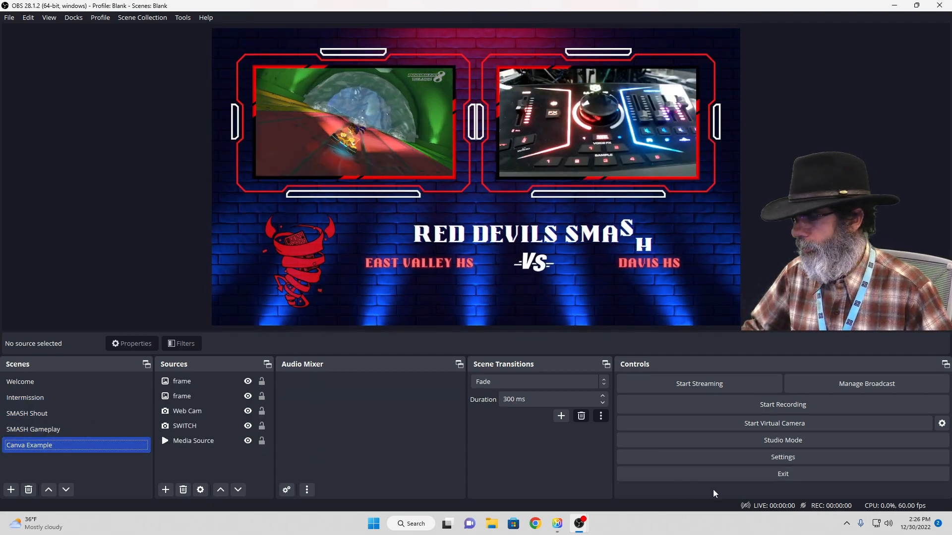
# Review the global audio devices and the Desktop Audio choices in the audio settings, then leave without changes
pyautogui.click(777, 458)
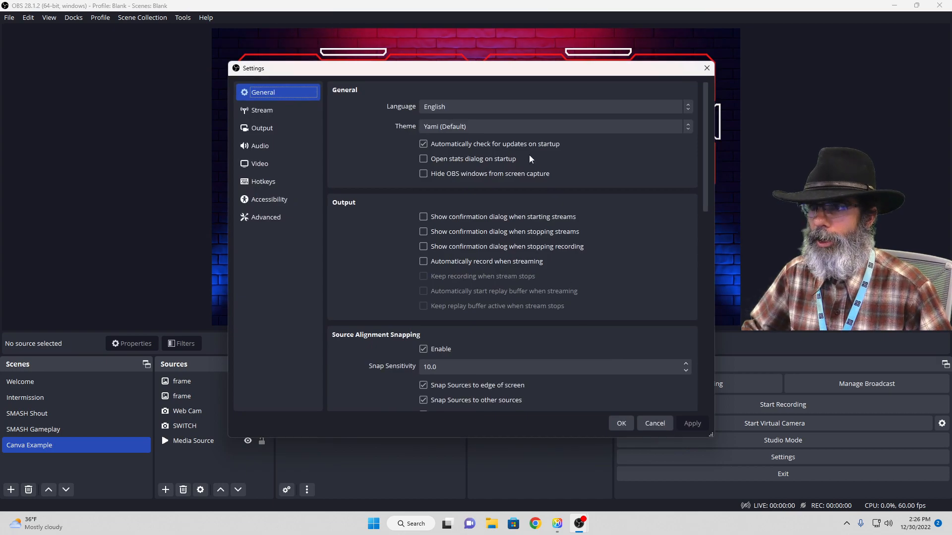
pyautogui.moveTo(524, 70); pyautogui.dragTo(405, 61)
pyautogui.click(148, 136)
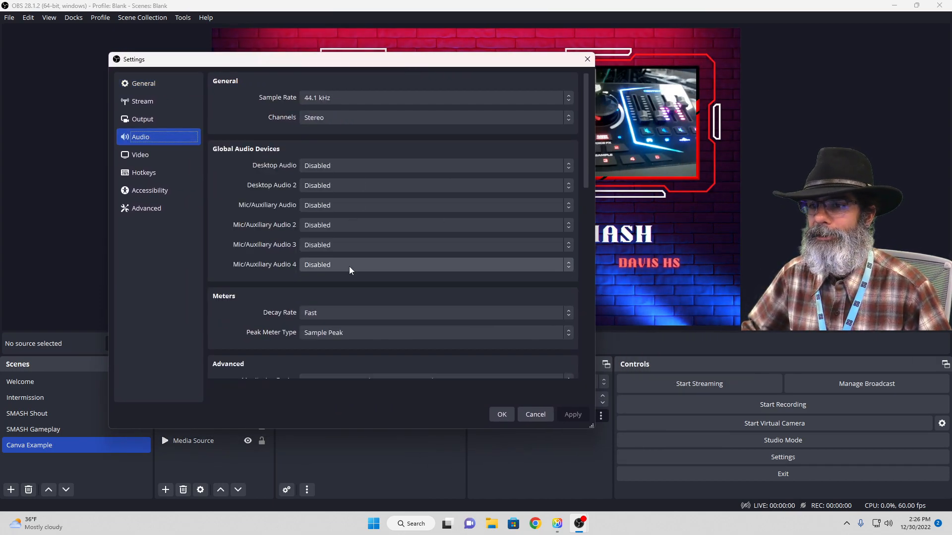
pyautogui.click(385, 169)
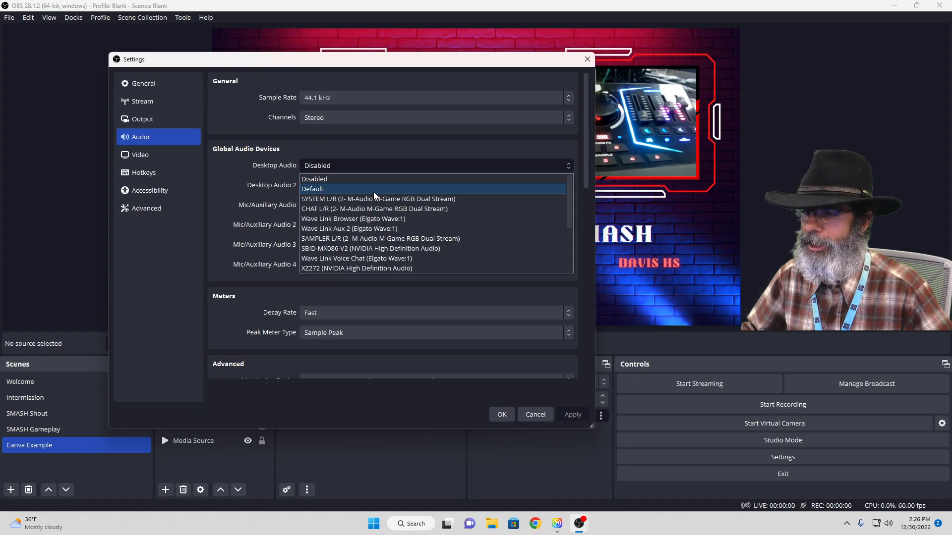
pyautogui.click(528, 412)
pyautogui.click(528, 414)
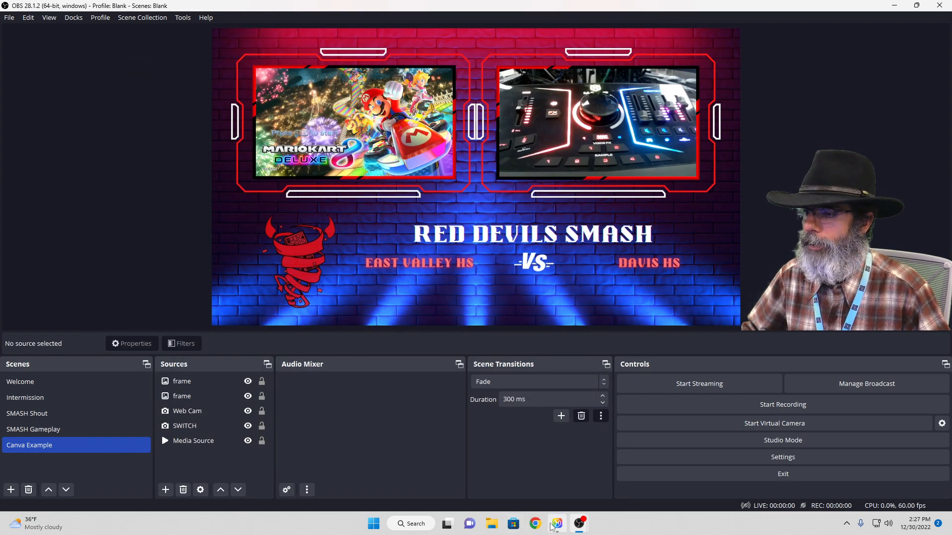
# Switch to Windows Settings, examine the sound output and input devices, and close the window
pyautogui.click(375, 525)
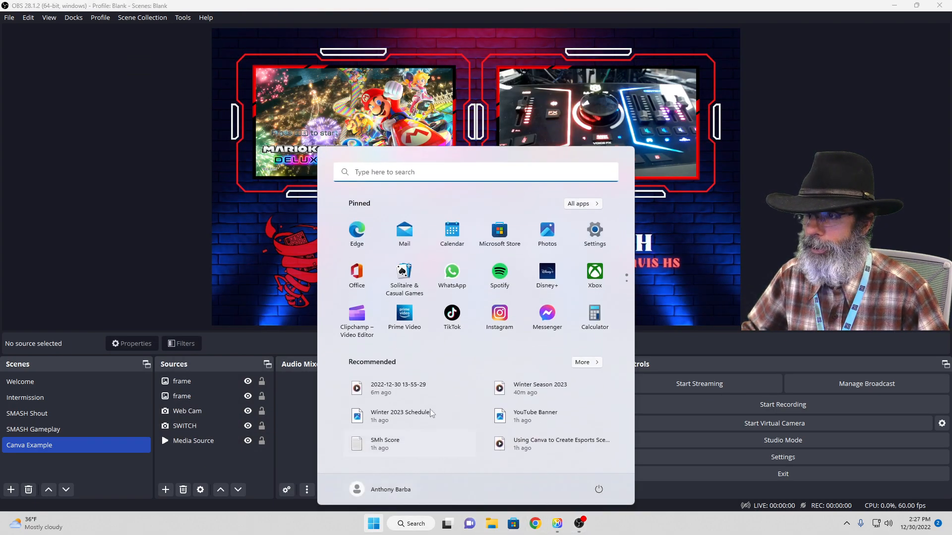
pyautogui.click(601, 235)
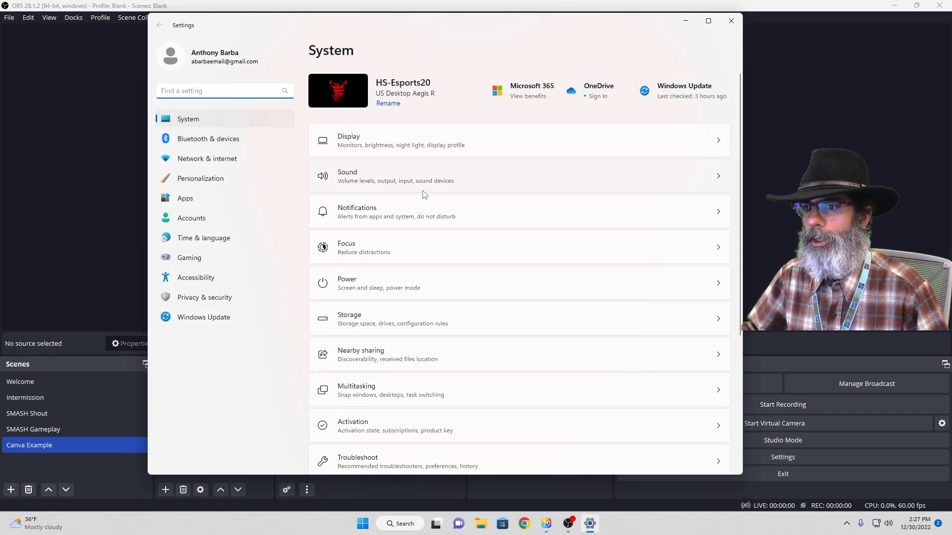
pyautogui.click(423, 191)
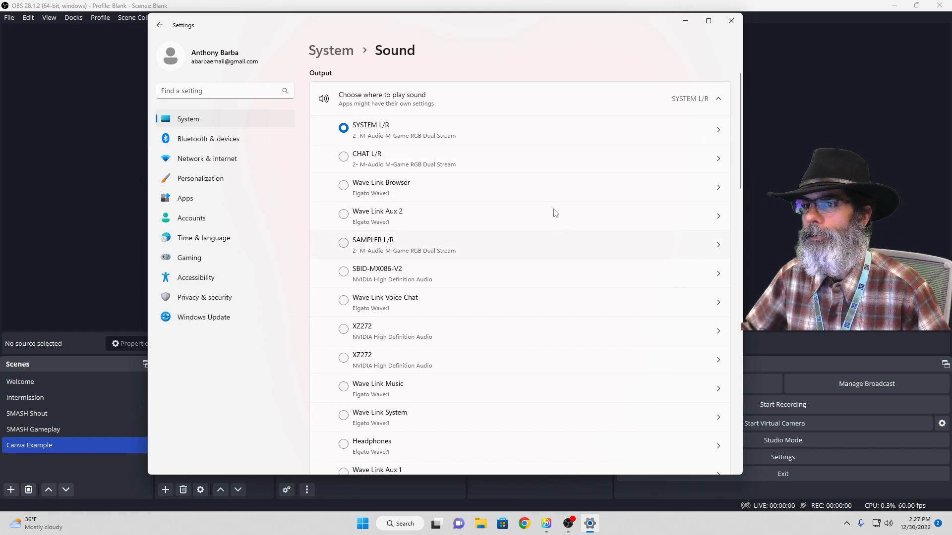
pyautogui.scroll(-10, 550, 232)
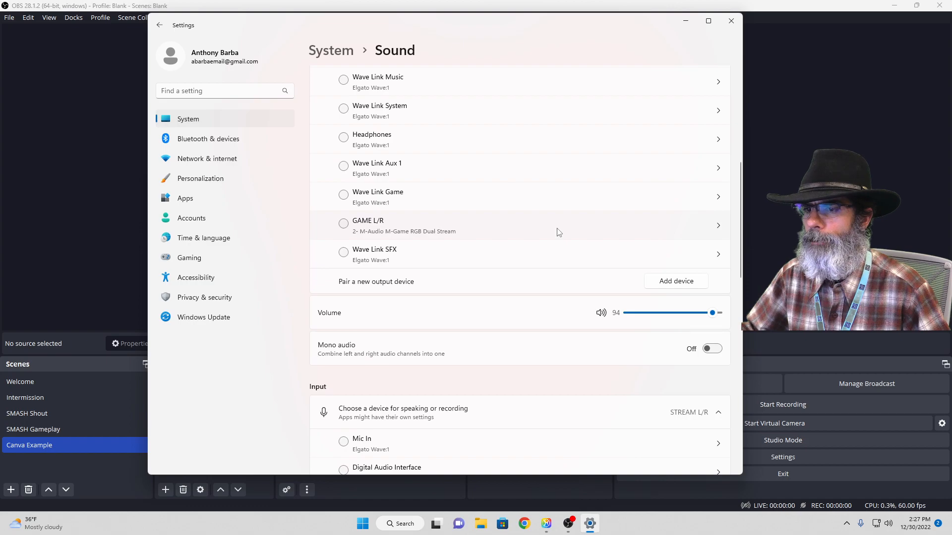
pyautogui.scroll(-3, 559, 233)
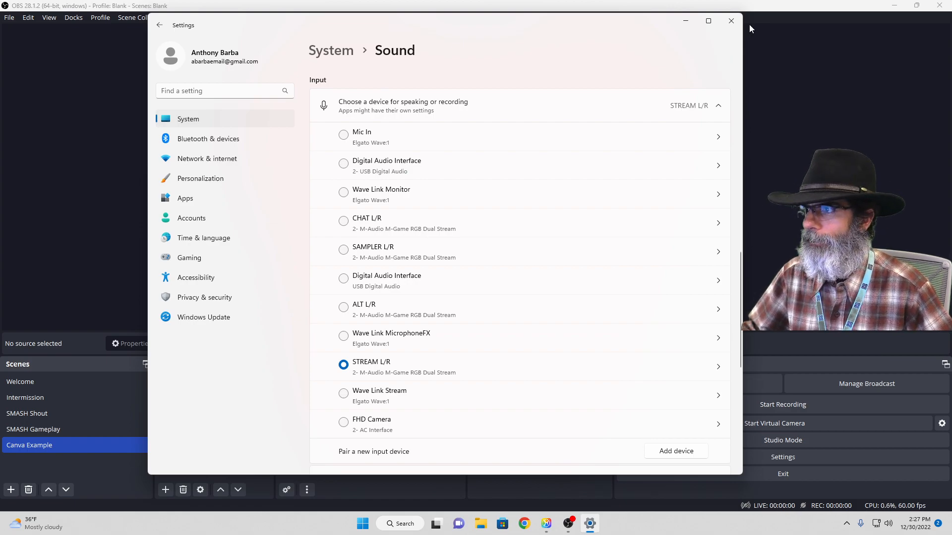
pyautogui.click(731, 21)
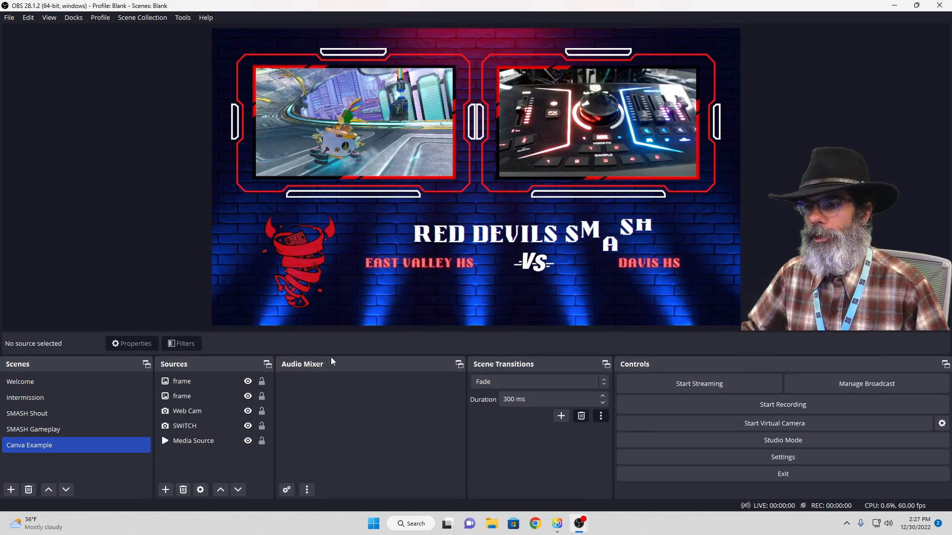
# Return to the OBS audio settings and examine the devices offered for Desktop Audio
pyautogui.click(758, 458)
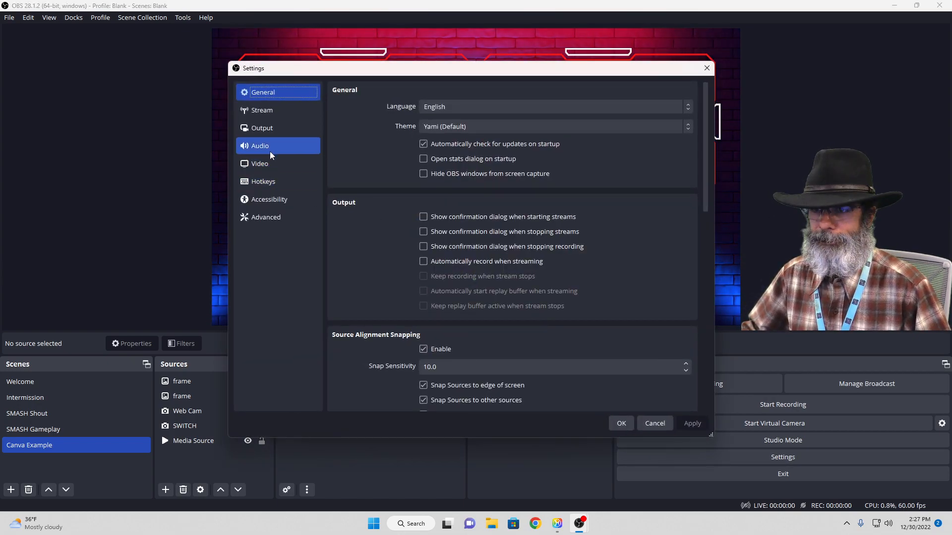
pyautogui.click(272, 149)
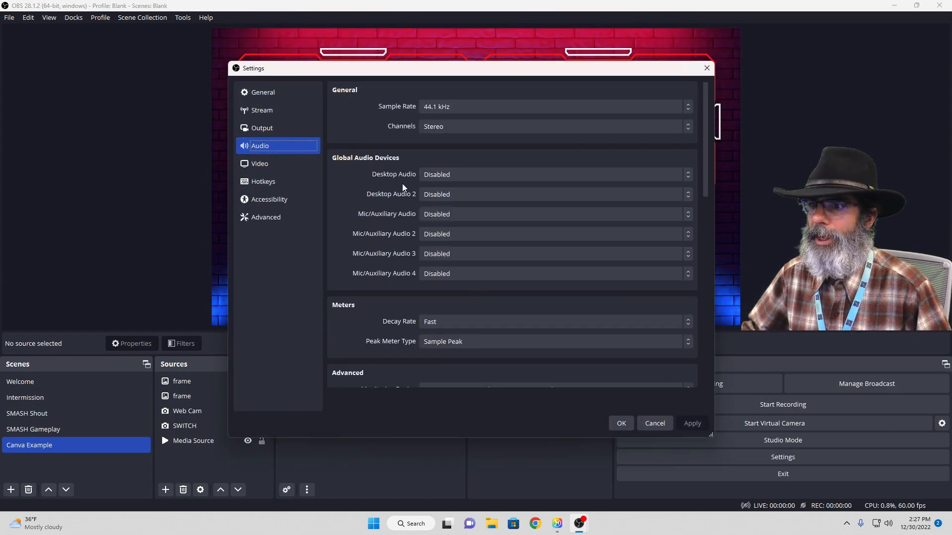
pyautogui.click(461, 178)
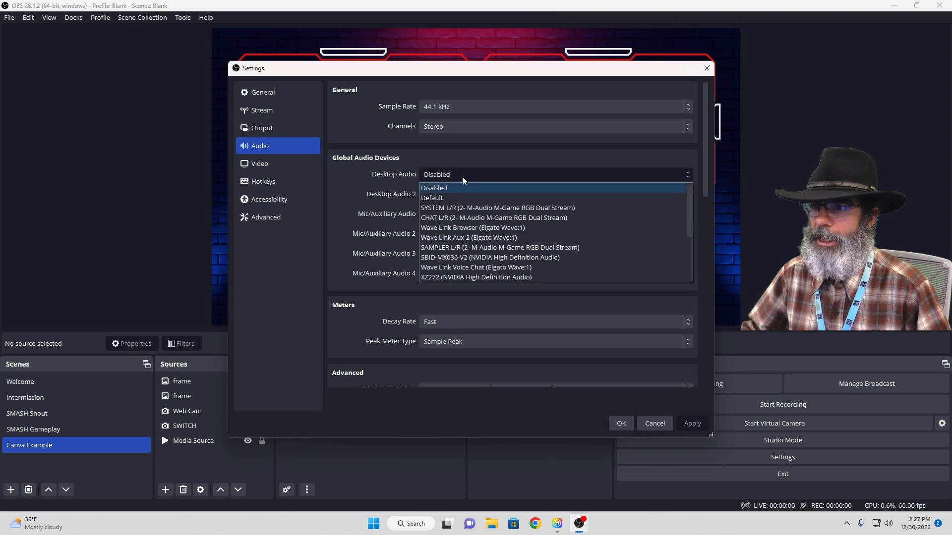
pyautogui.click(462, 176)
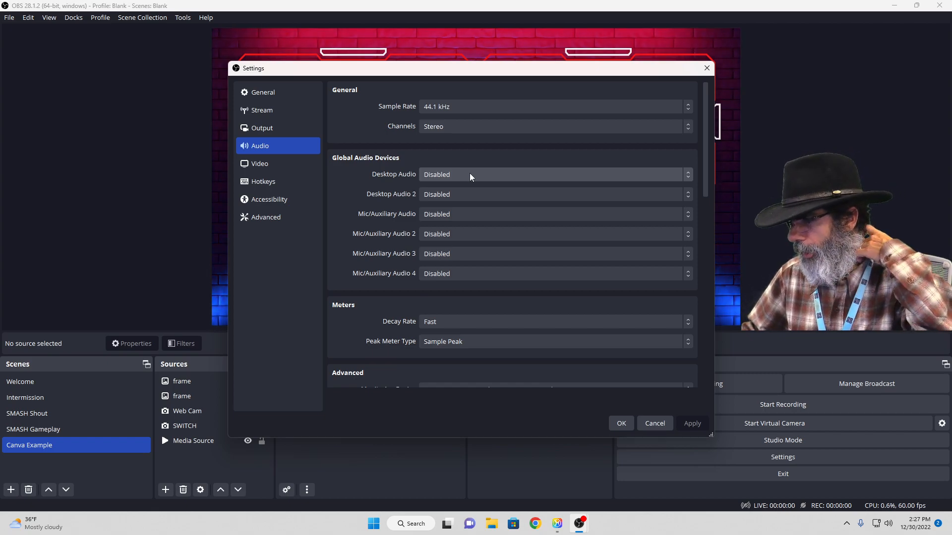
# Examine the devices offered for the audio Monitoring Device and leave the settings without changes
pyautogui.moveTo(705, 191); pyautogui.dragTo(700, 233)
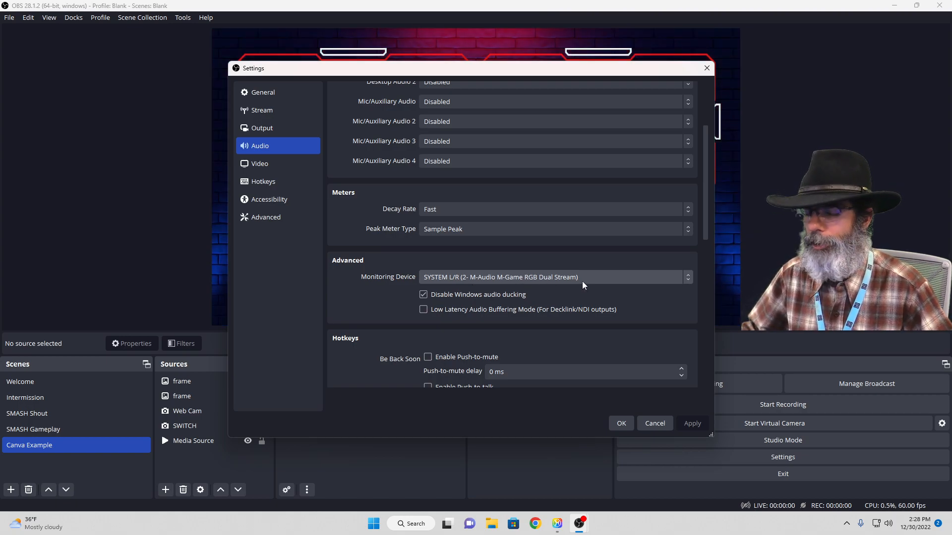
pyautogui.click(616, 277)
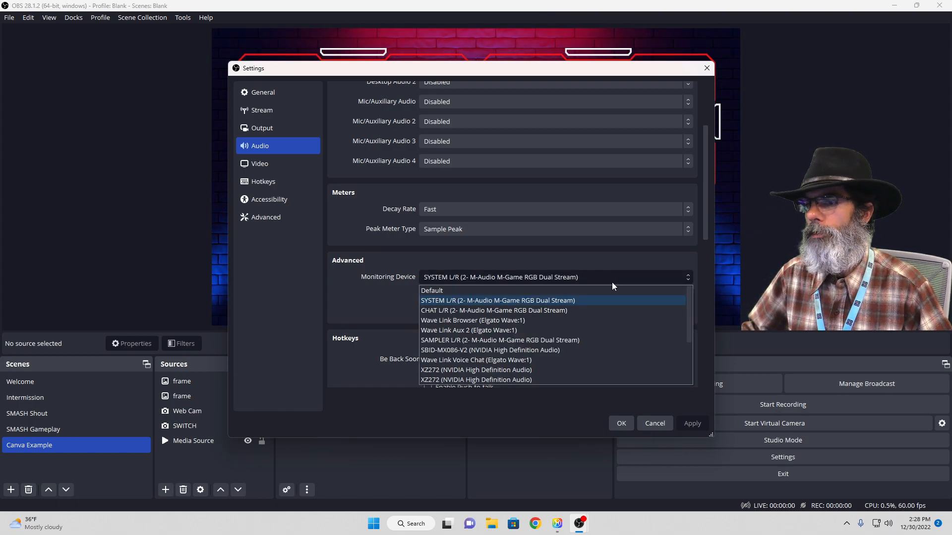
pyautogui.scroll(-2, 597, 338)
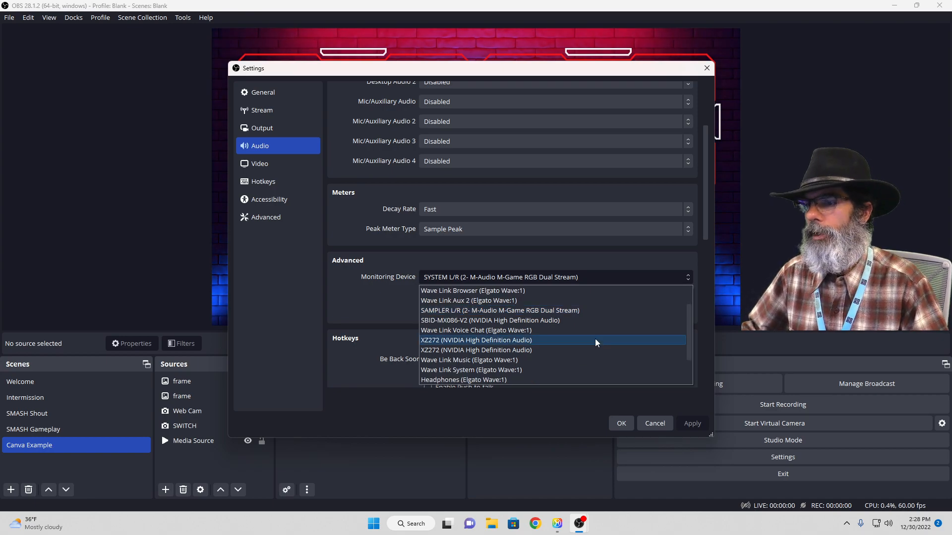
pyautogui.scroll(-1, 534, 353)
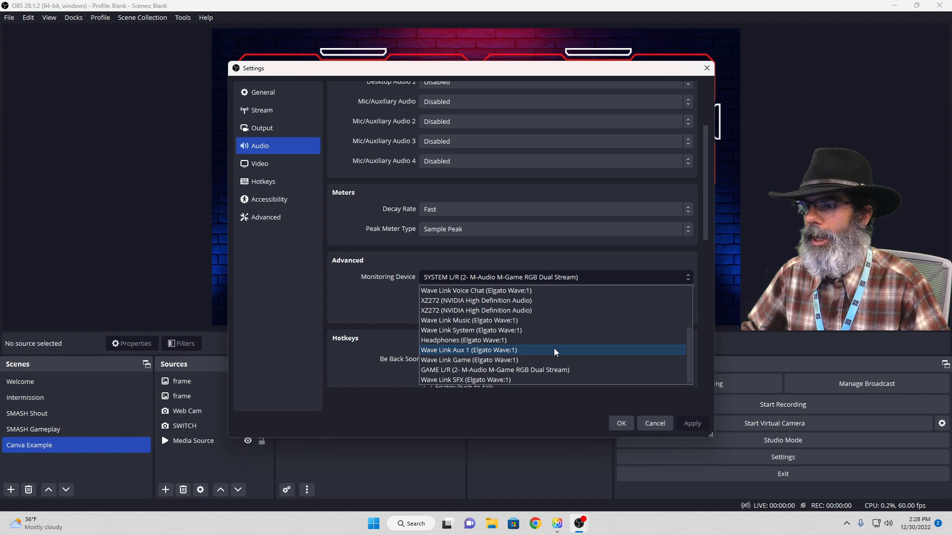
pyautogui.scroll(2, 549, 353)
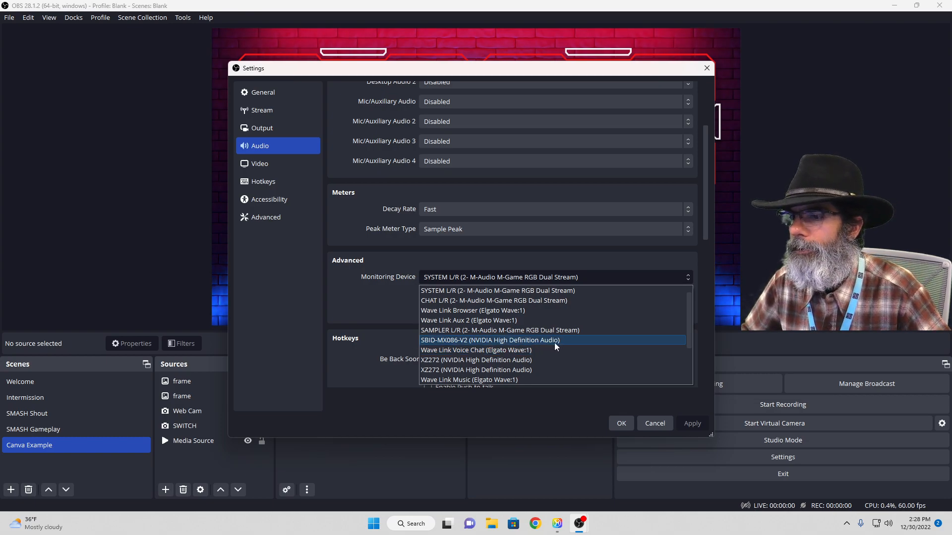
pyautogui.scroll(-2, 560, 346)
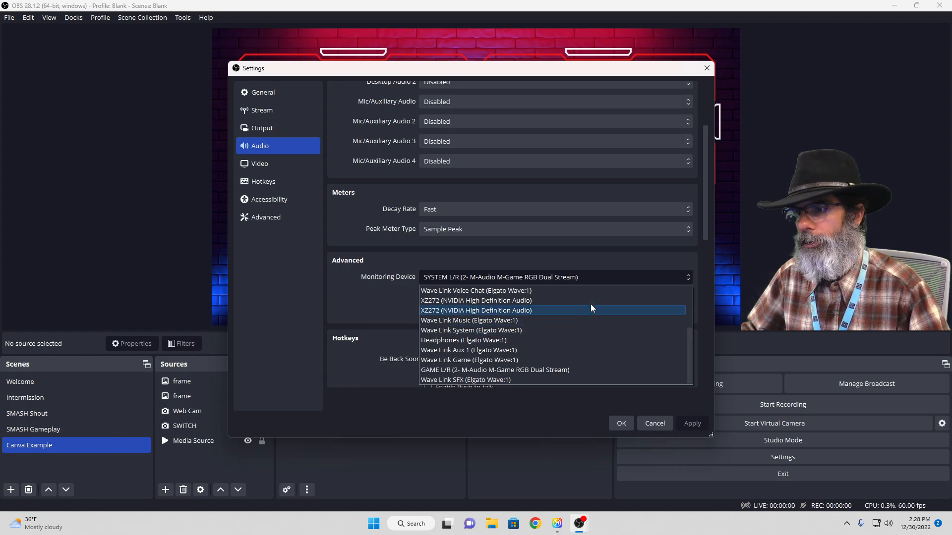
pyautogui.click(654, 424)
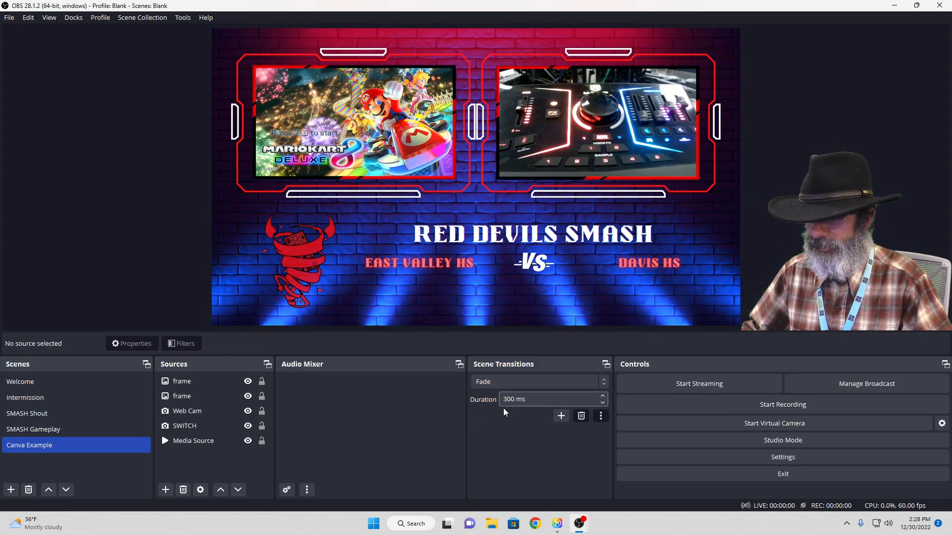
# Create a new Audio Input Capture source named Wave Link in the SMASH Gameplay scene
pyautogui.click(87, 431)
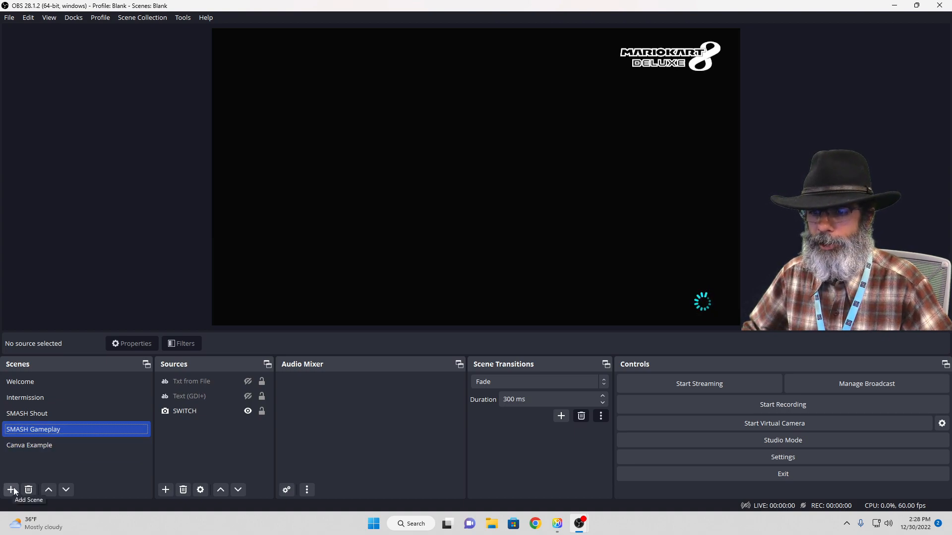
pyautogui.click(165, 490)
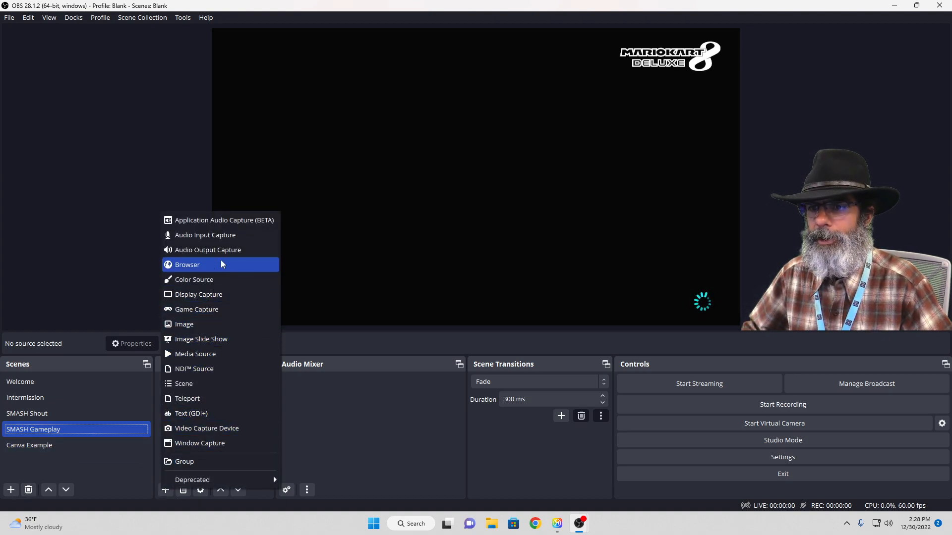
pyautogui.click(224, 238)
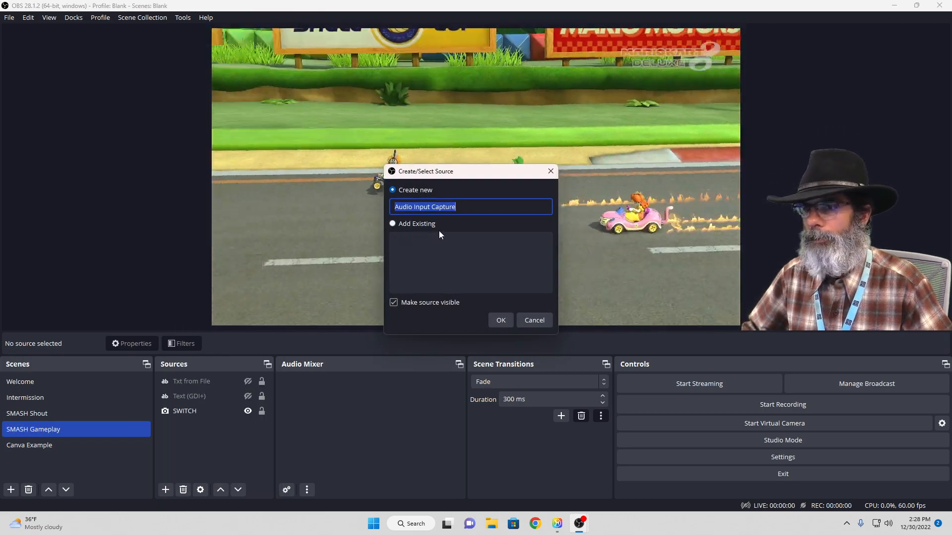
pyautogui.write('Wav')
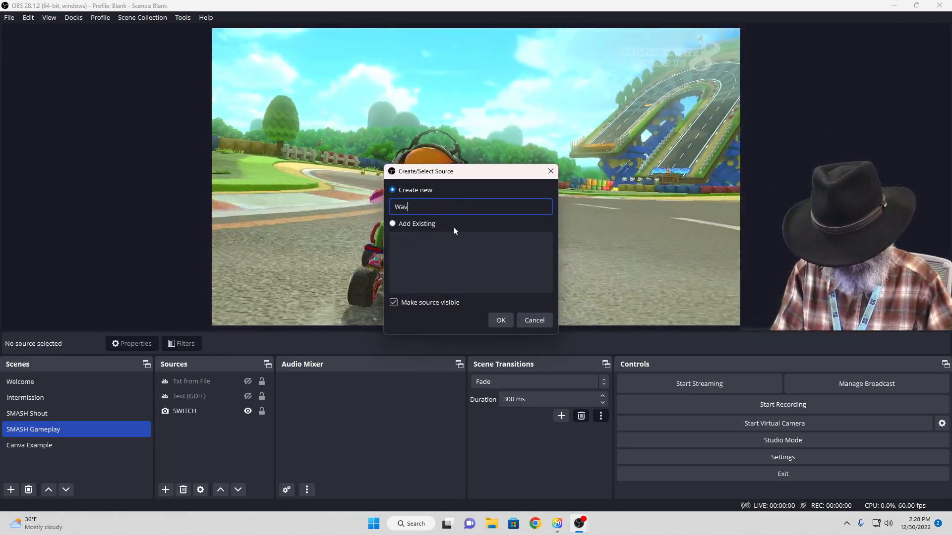
pyautogui.write('e Link')
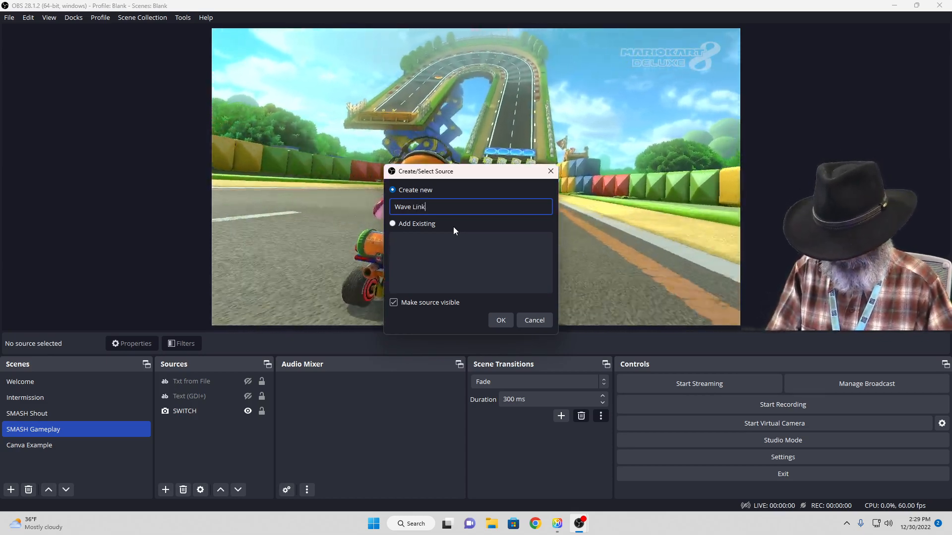
pyautogui.click(504, 319)
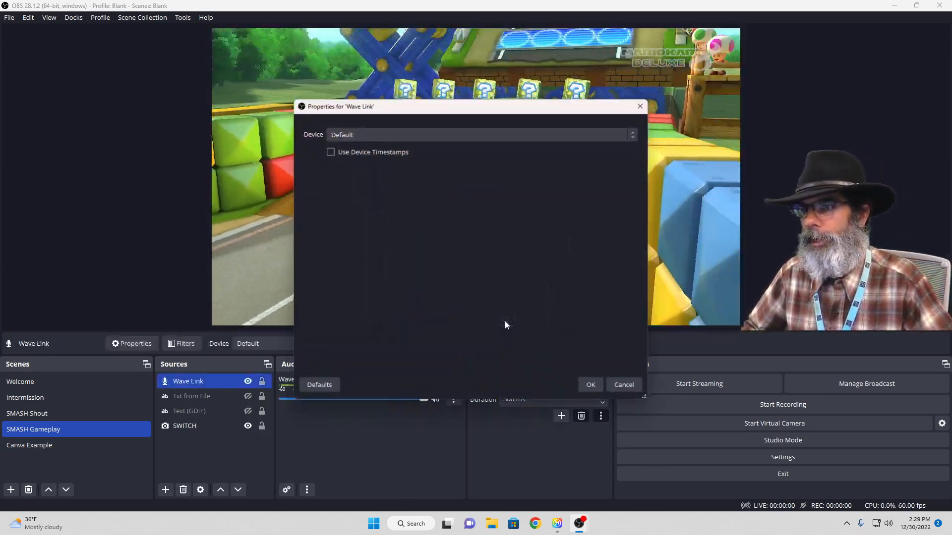
# Set the Wave Link source's device to Mic In (Elgato Wave:1) and accept its properties
pyautogui.click(472, 136)
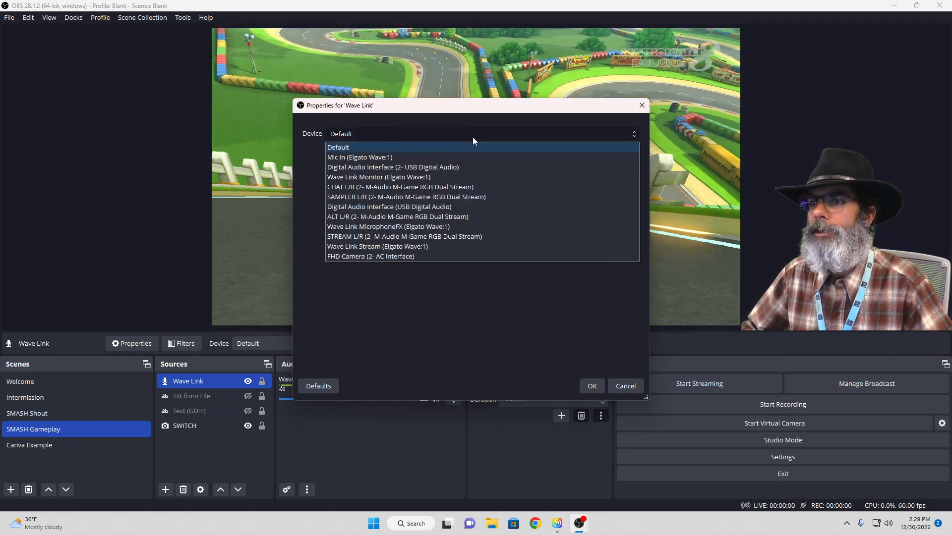
pyautogui.click(382, 158)
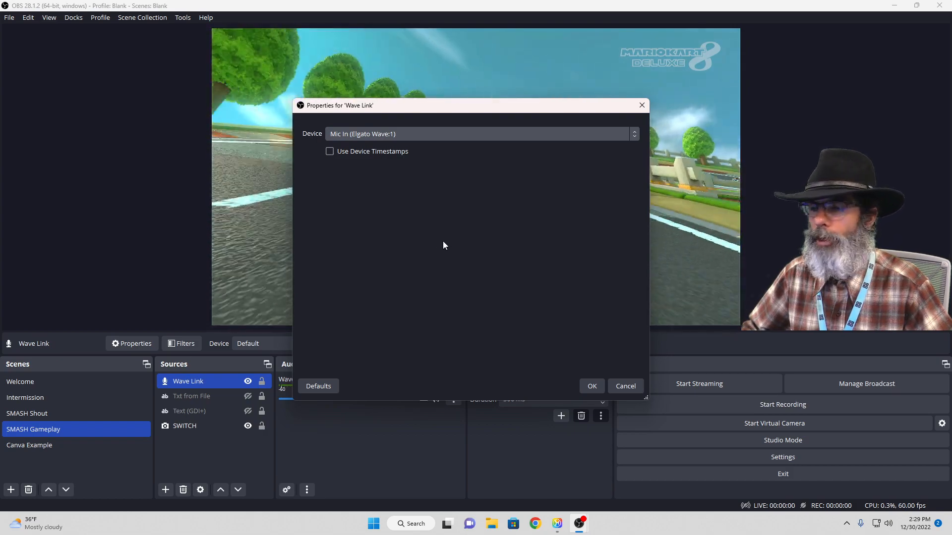
pyautogui.click(589, 388)
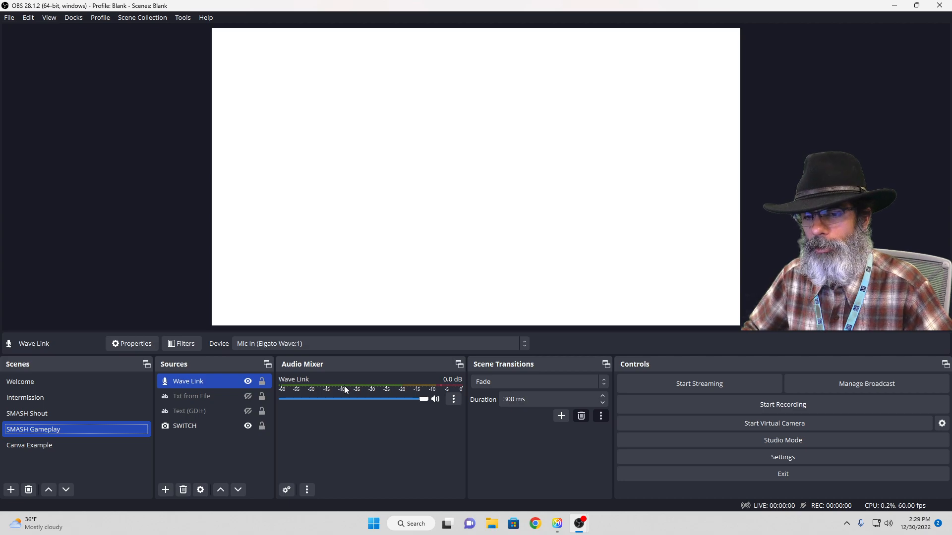
# Add the existing Wave Link audio input source to the Canva Example scene
pyautogui.click(81, 443)
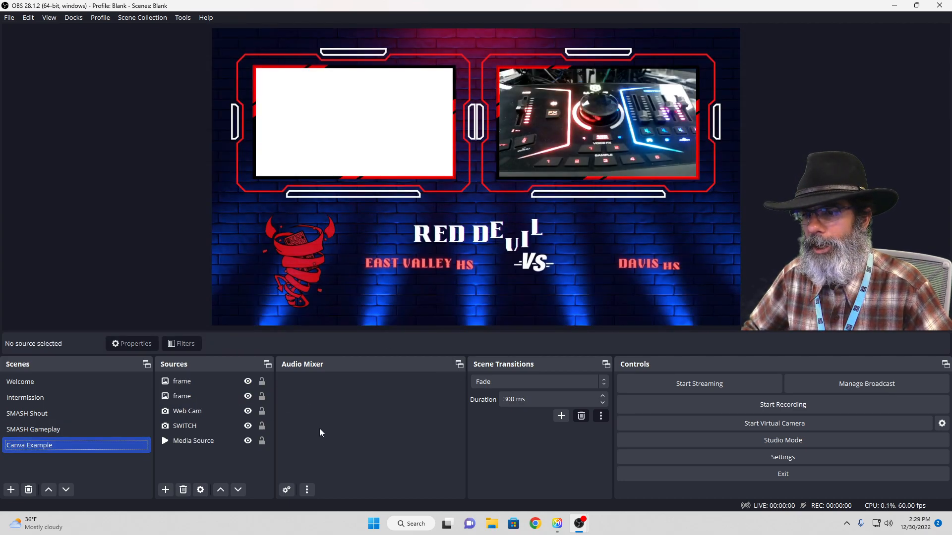
pyautogui.click(165, 489)
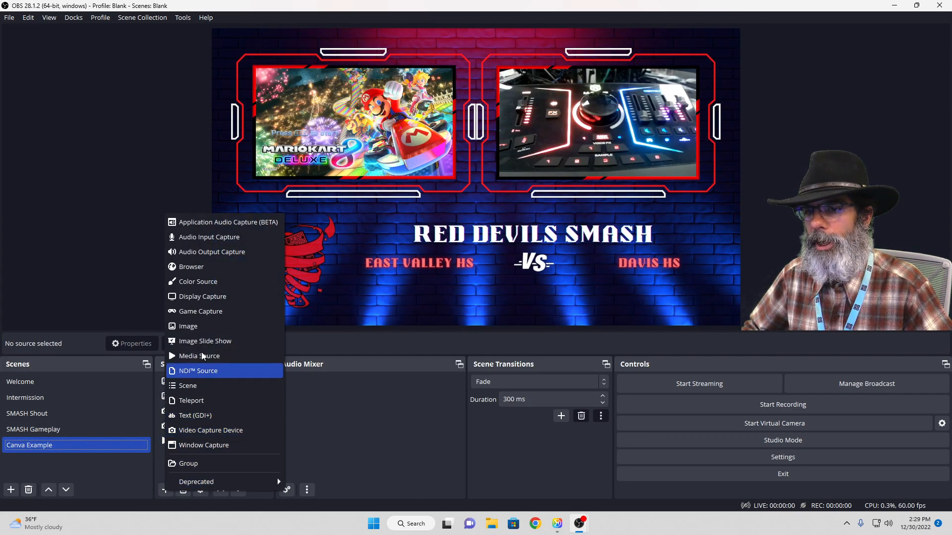
pyautogui.click(228, 238)
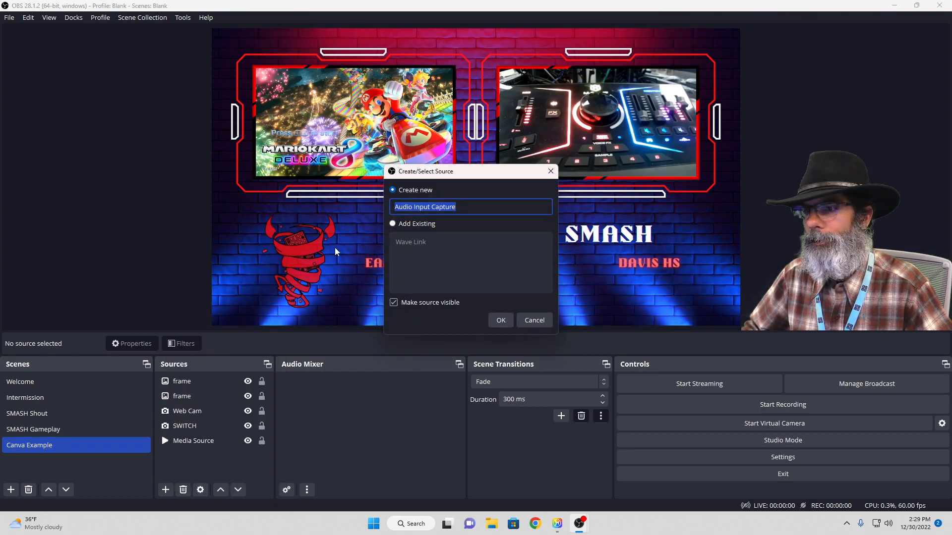
pyautogui.click(402, 224)
pyautogui.click(405, 242)
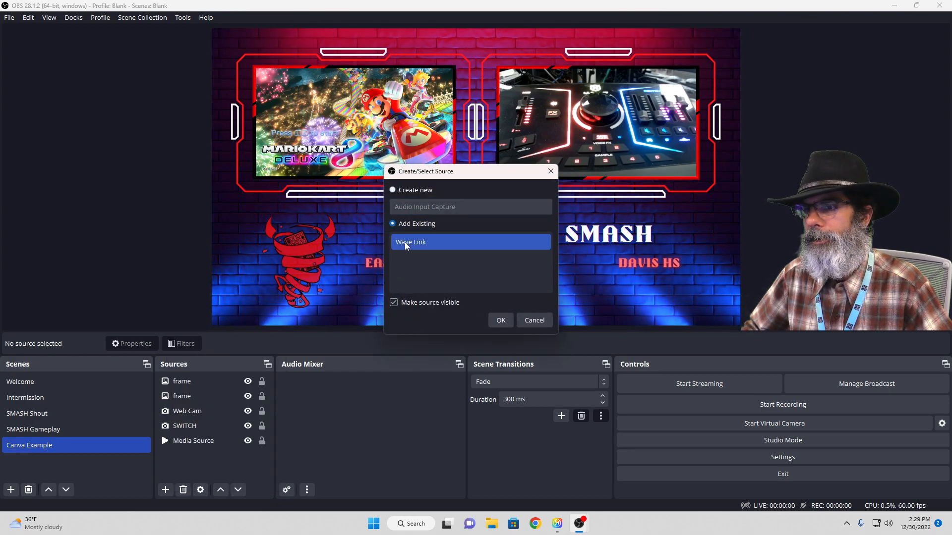
pyautogui.click(498, 320)
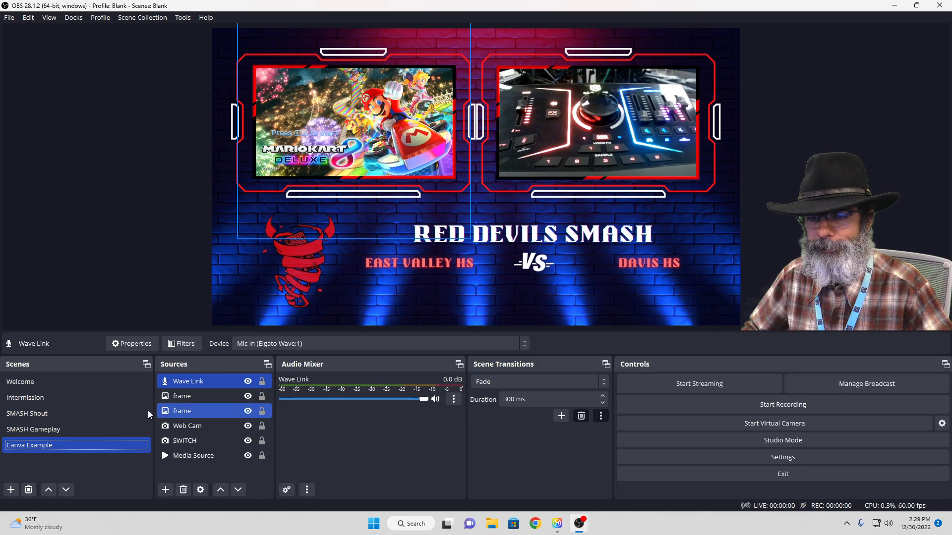
# Create a new Audio Input Capture source named SWITCH AUDIO in the SMASH Gameplay scene
pyautogui.click(88, 428)
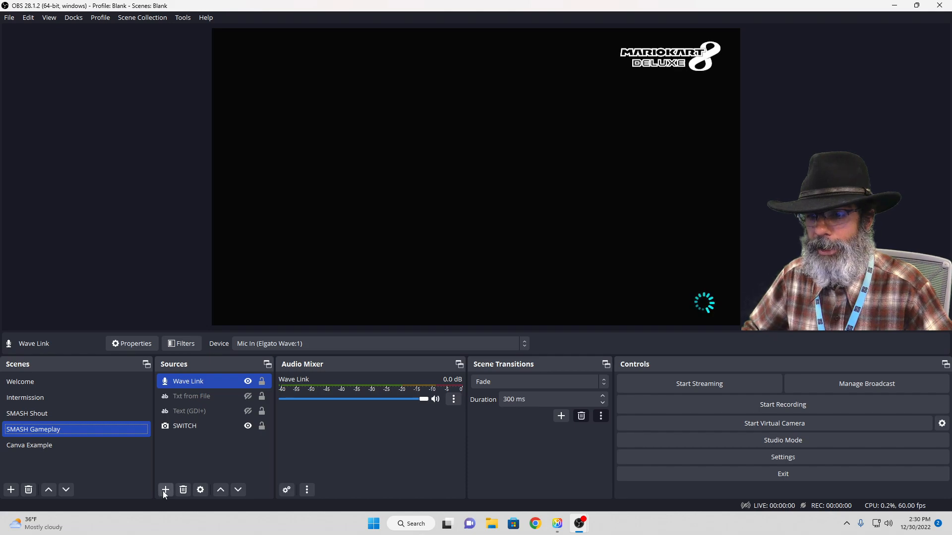
pyautogui.click(165, 489)
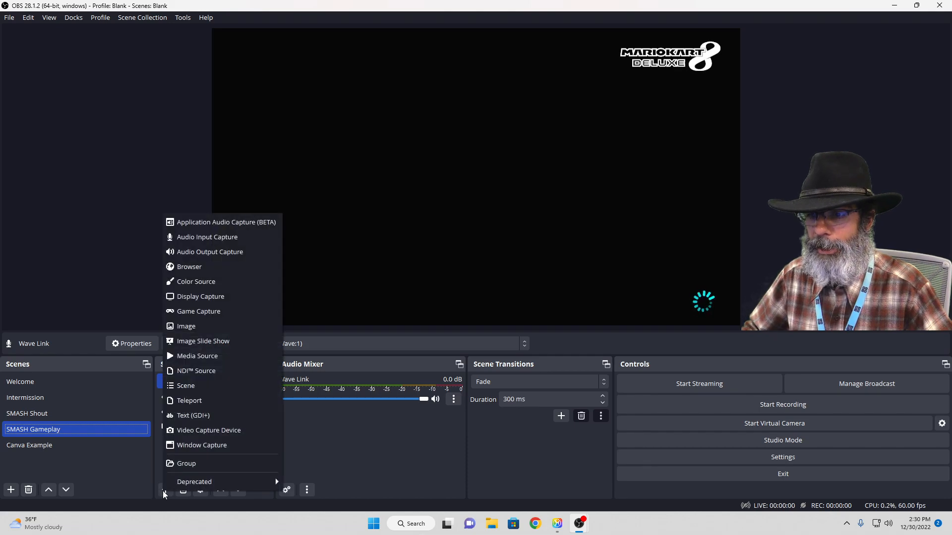
pyautogui.click(220, 238)
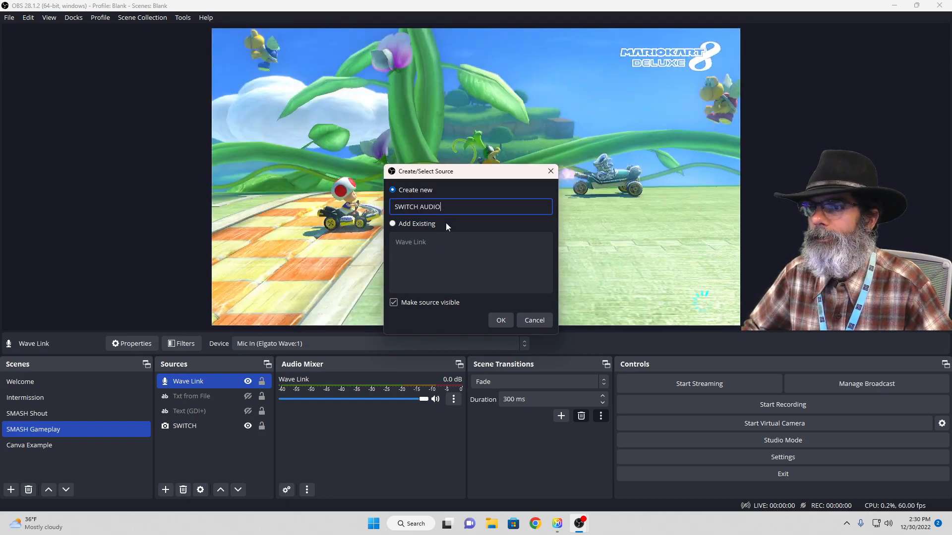
pyautogui.click(506, 320)
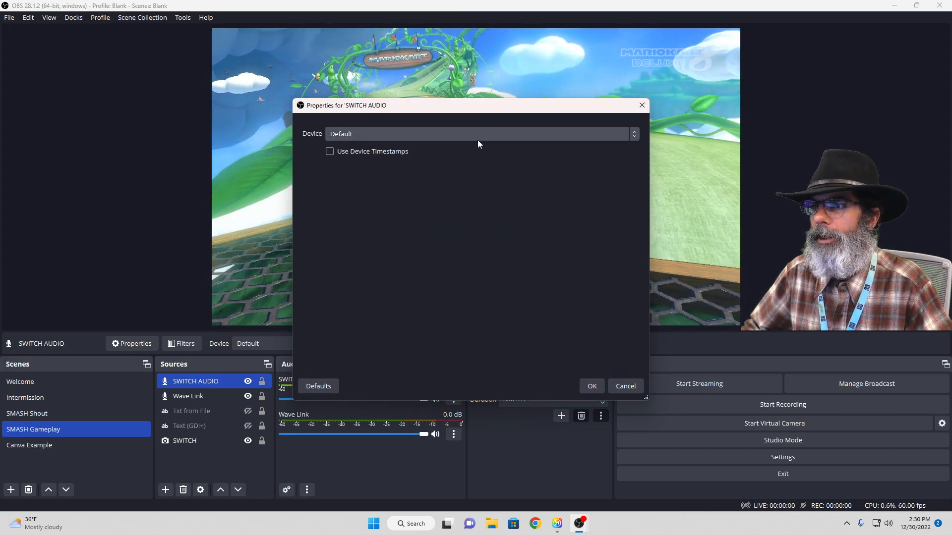
# Set the SWITCH AUDIO device to Digital Audio Interface (2- USB Digital Audio) and accept its properties
pyautogui.click(477, 139)
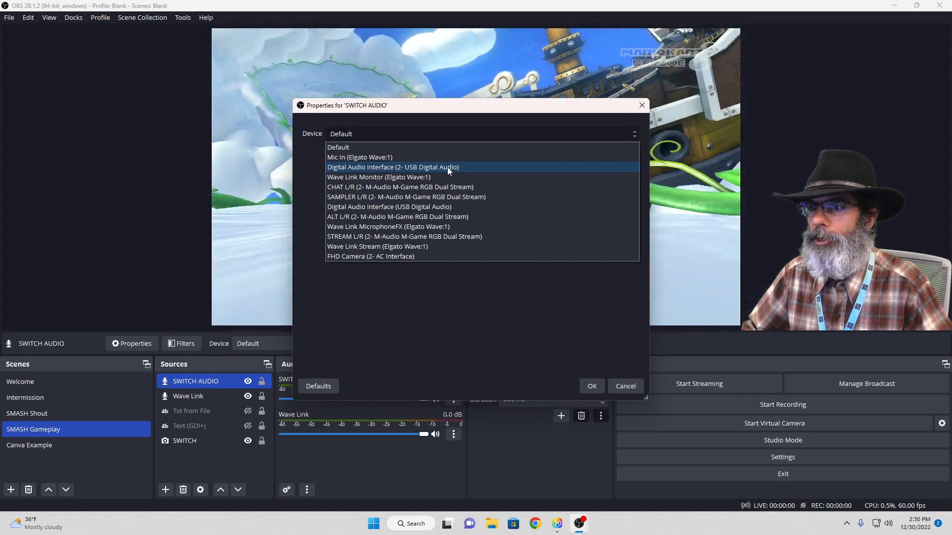
pyautogui.click(448, 167)
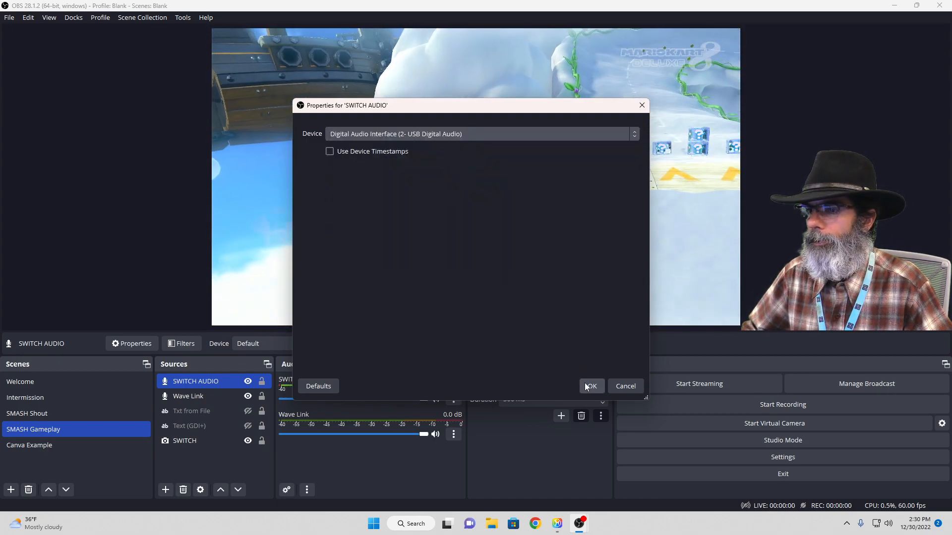
pyautogui.click(588, 386)
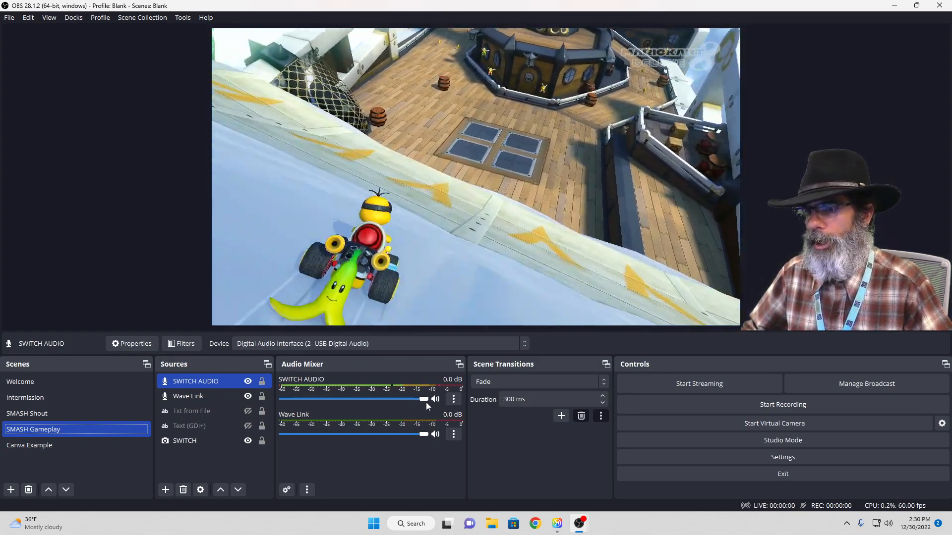
# Lower the SWITCH AUDIO volume in the audio mixer to about -26.3 dB
pyautogui.moveTo(422, 402); pyautogui.dragTo(353, 400)
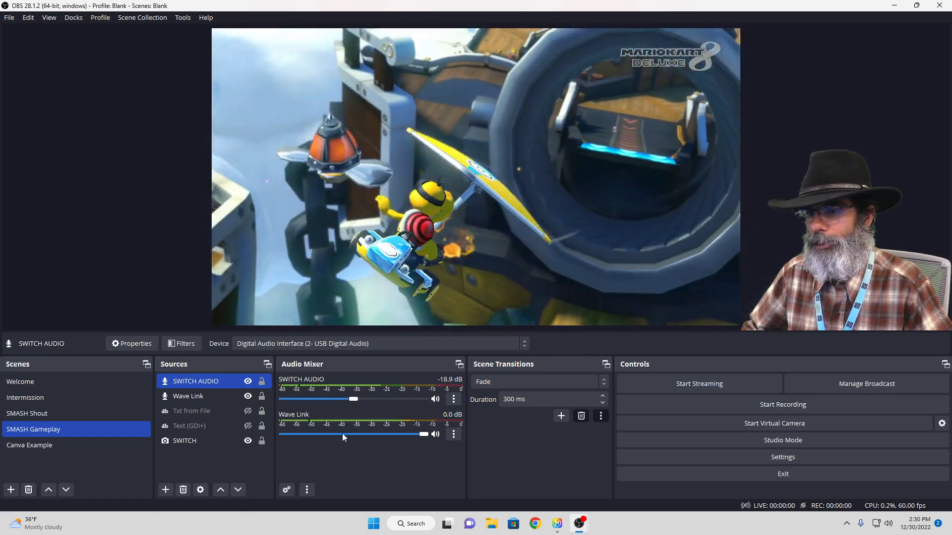
pyautogui.moveTo(355, 400); pyautogui.dragTo(341, 400)
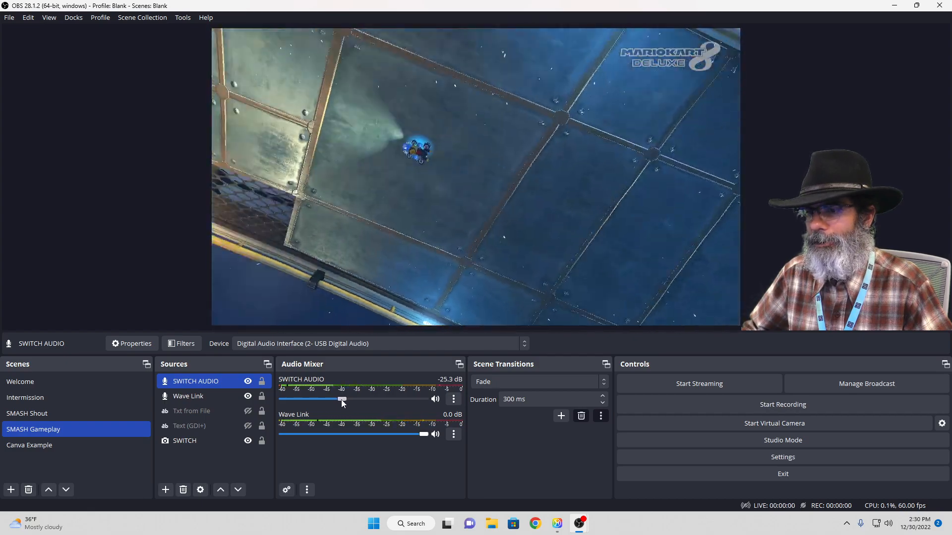
pyautogui.moveTo(341, 400); pyautogui.dragTo(340, 401)
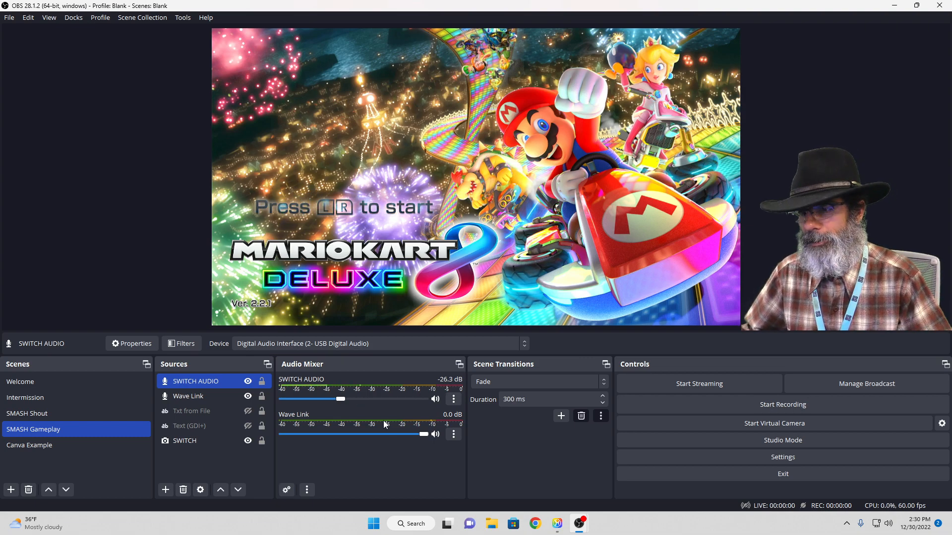
# Try Monitor and Output as Wave Link's audio monitoring, return it to Monitor Off, and close the advanced audio properties
pyautogui.click(453, 434)
pyautogui.click(473, 434)
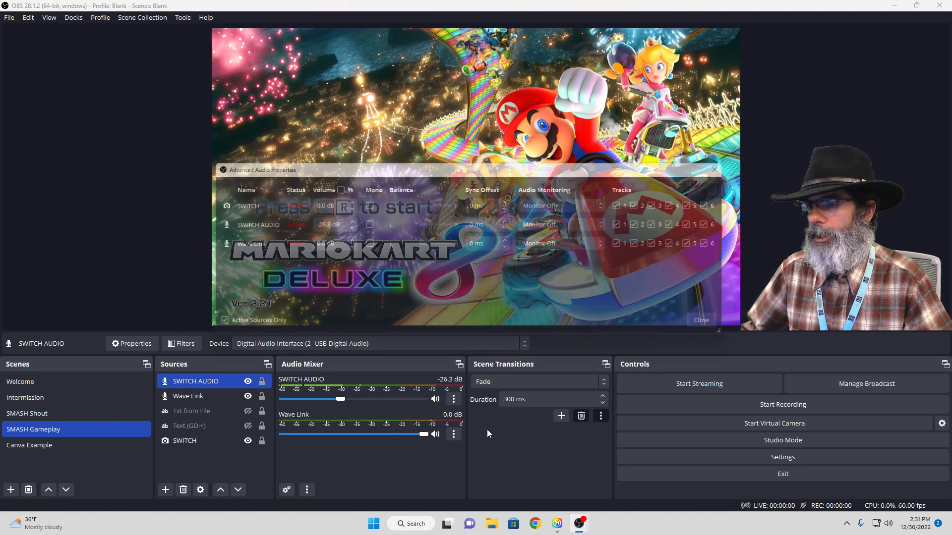
pyautogui.click(542, 243)
pyautogui.click(551, 277)
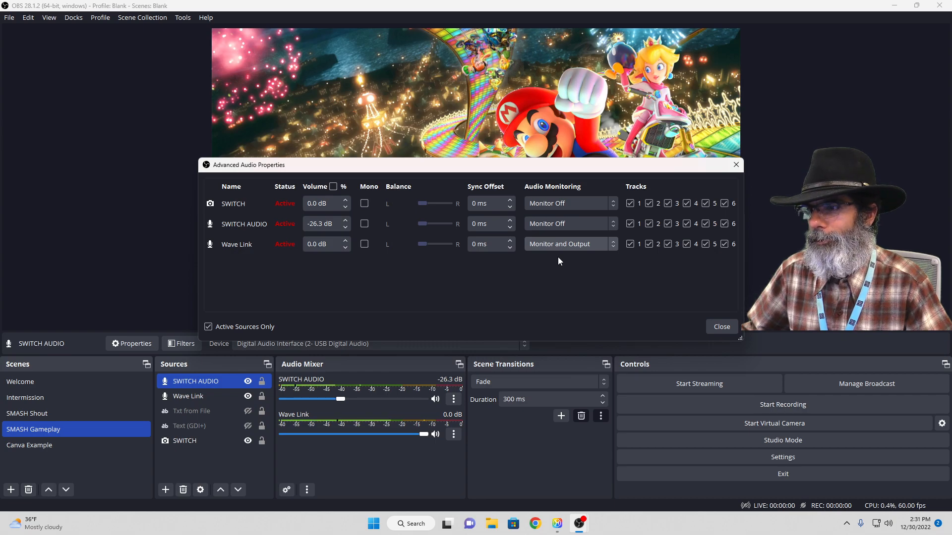
pyautogui.click(562, 246)
pyautogui.click(560, 257)
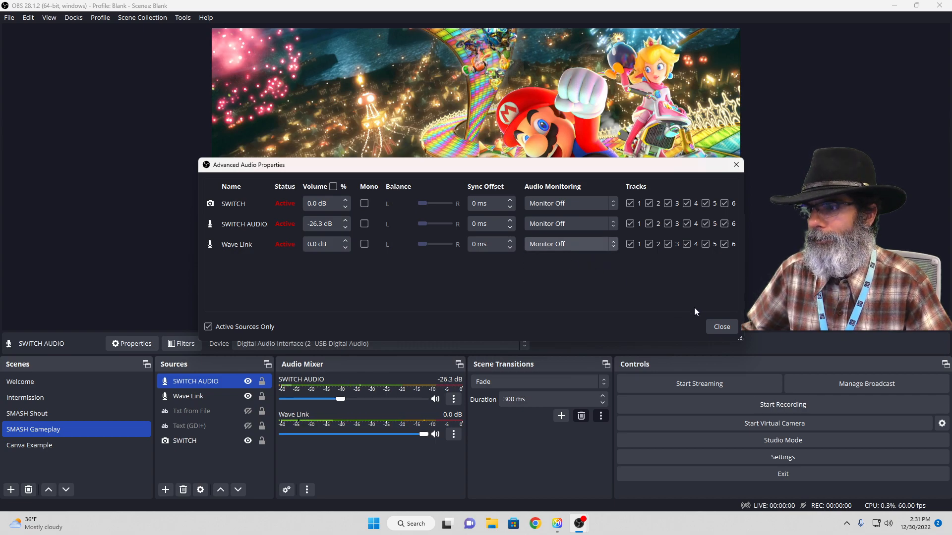
pyautogui.click(722, 327)
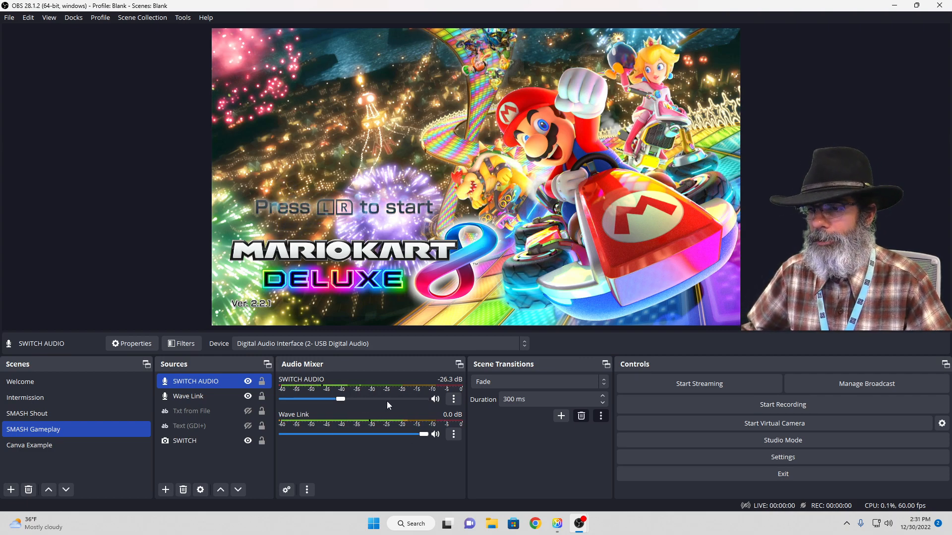
# Examine the audio monitoring options for SWITCH AUDIO in the advanced audio properties and leave without changes
pyautogui.click(454, 400)
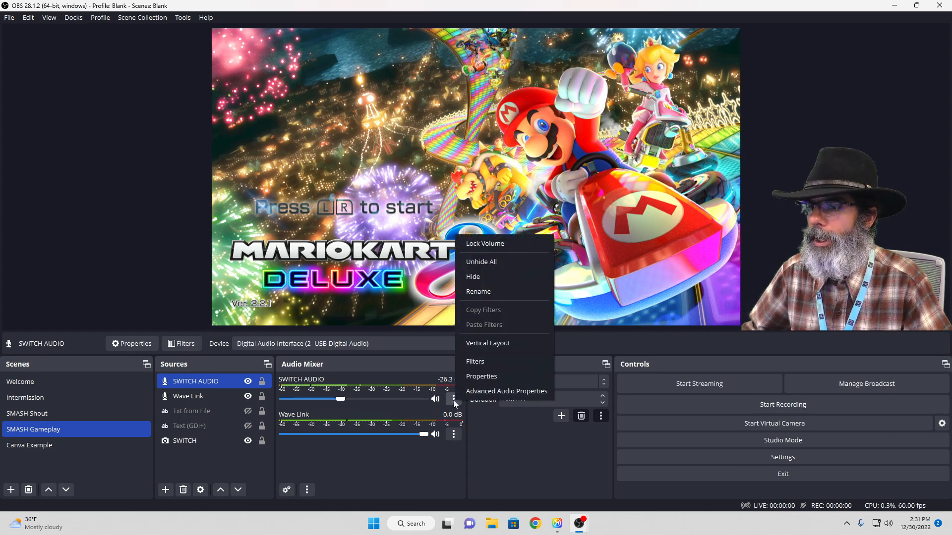
pyautogui.click(480, 390)
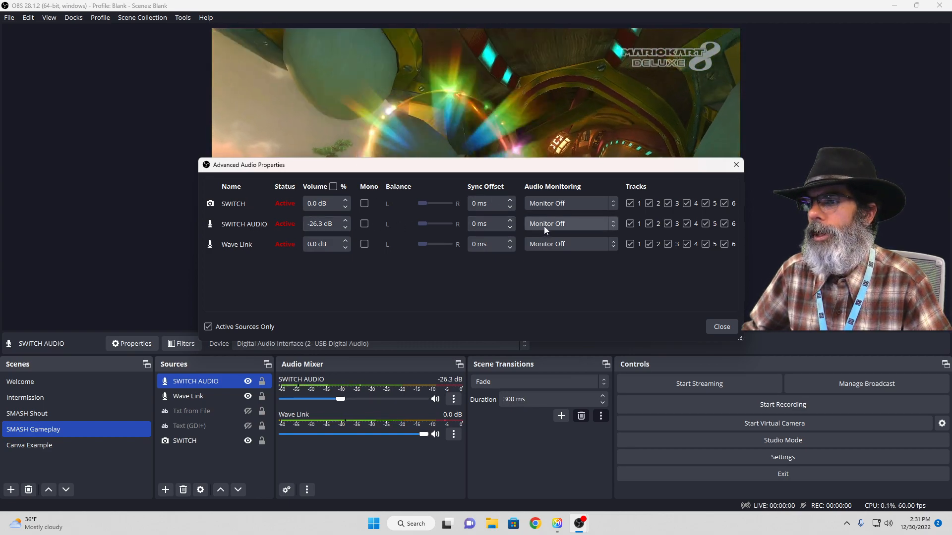
pyautogui.click(544, 226)
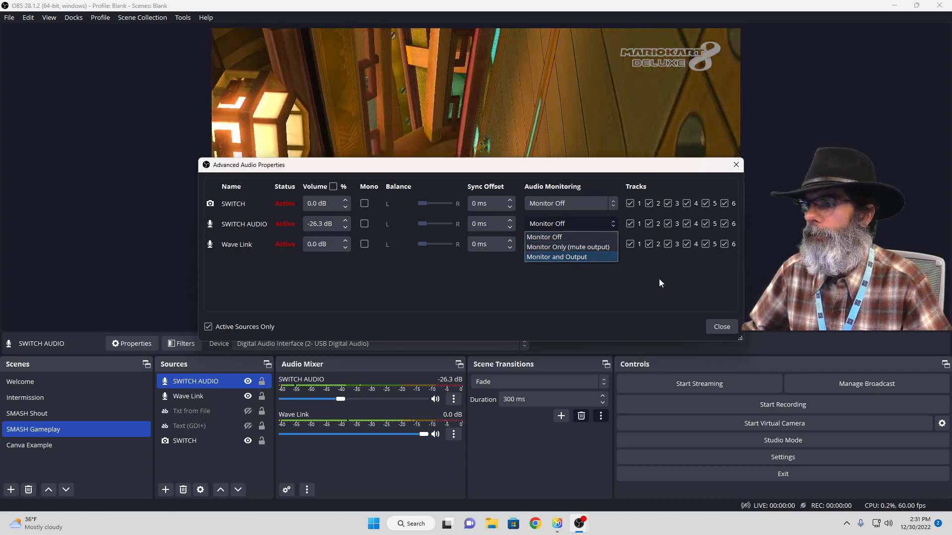
pyautogui.click(659, 278)
pyautogui.click(719, 326)
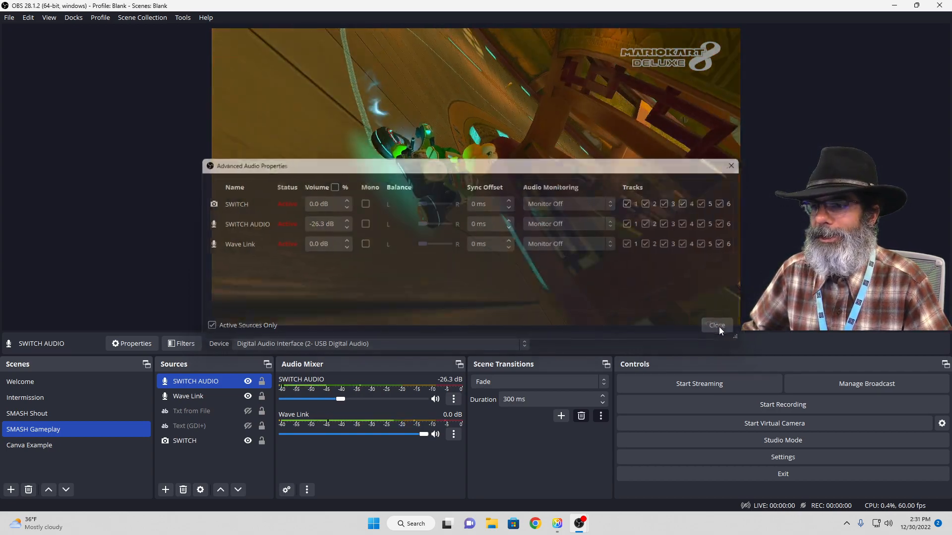
# Examine the global audio devices and the Monitoring Device in the audio settings, and leave without changes
pyautogui.click(751, 457)
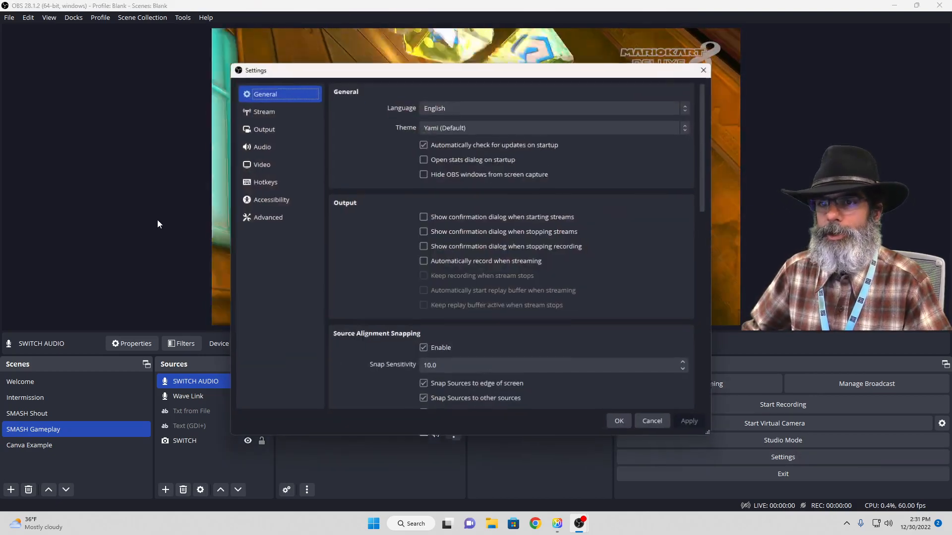
pyautogui.click(267, 148)
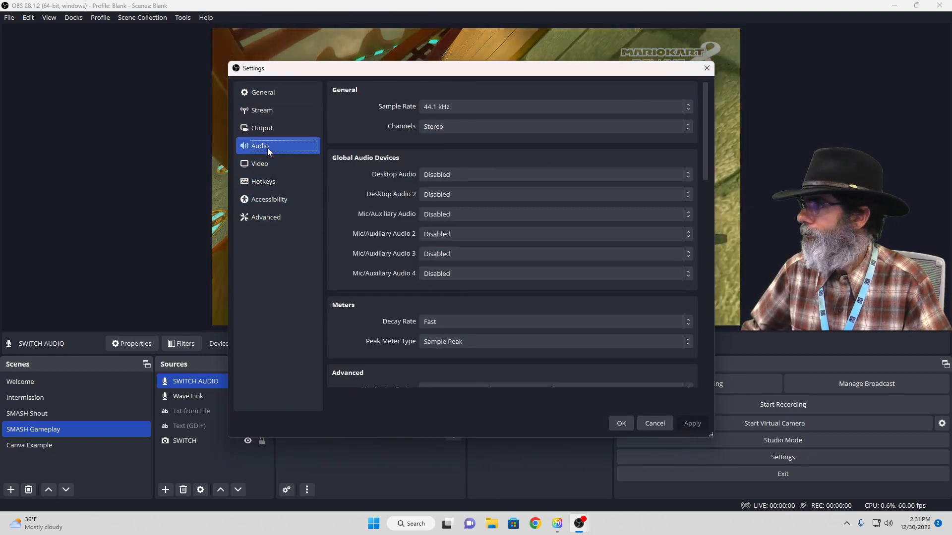
pyautogui.moveTo(703, 169); pyautogui.dragTo(704, 224)
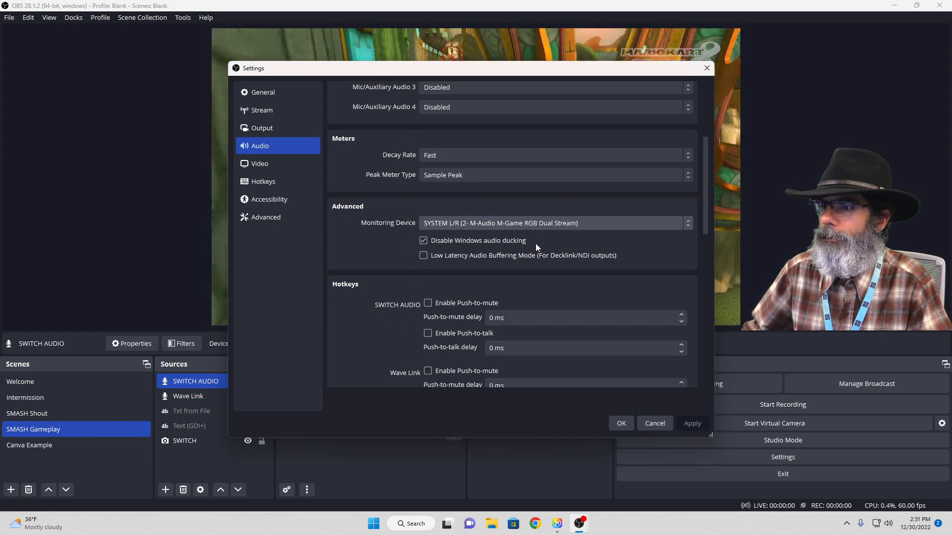
pyautogui.click(647, 424)
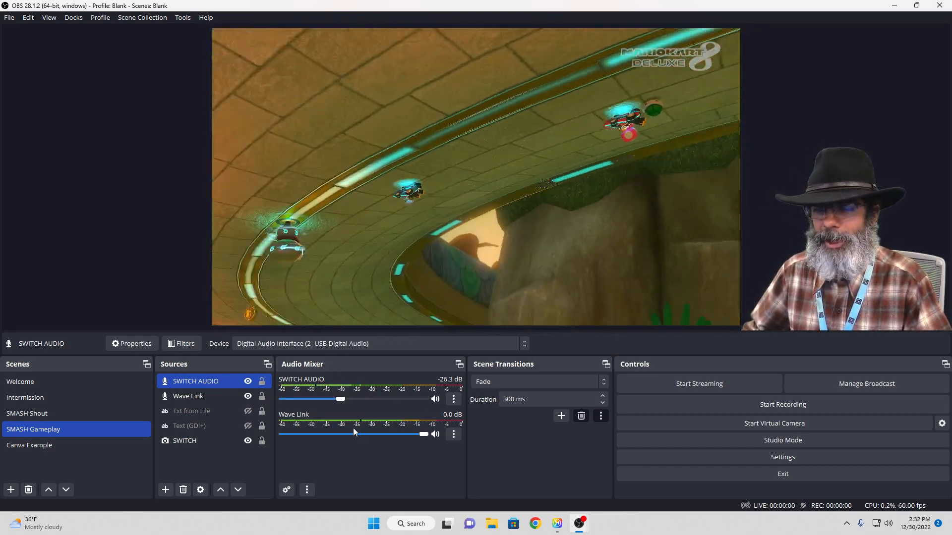
# Try a new Audio Output Capture source in SMASH Gameplay, look through its available devices, and remove the source
pyautogui.click(166, 491)
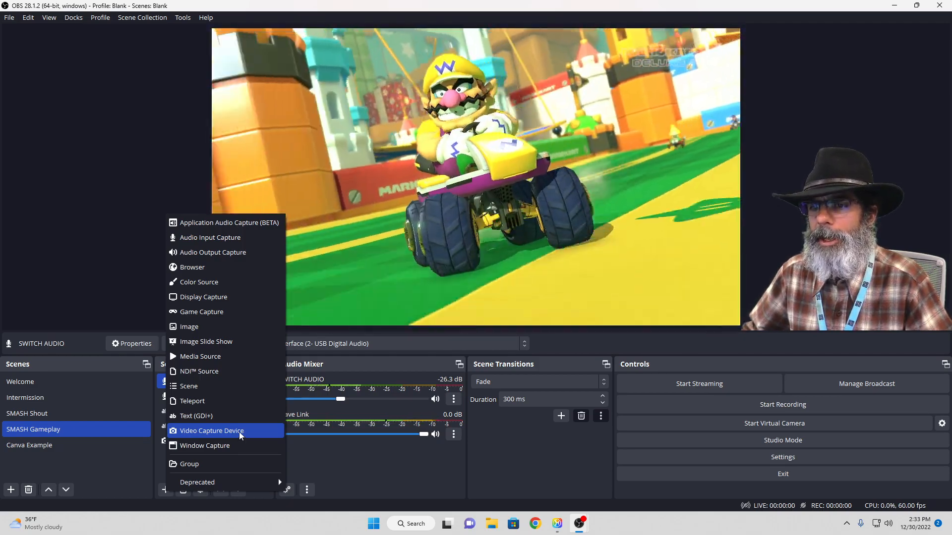
pyautogui.click(232, 254)
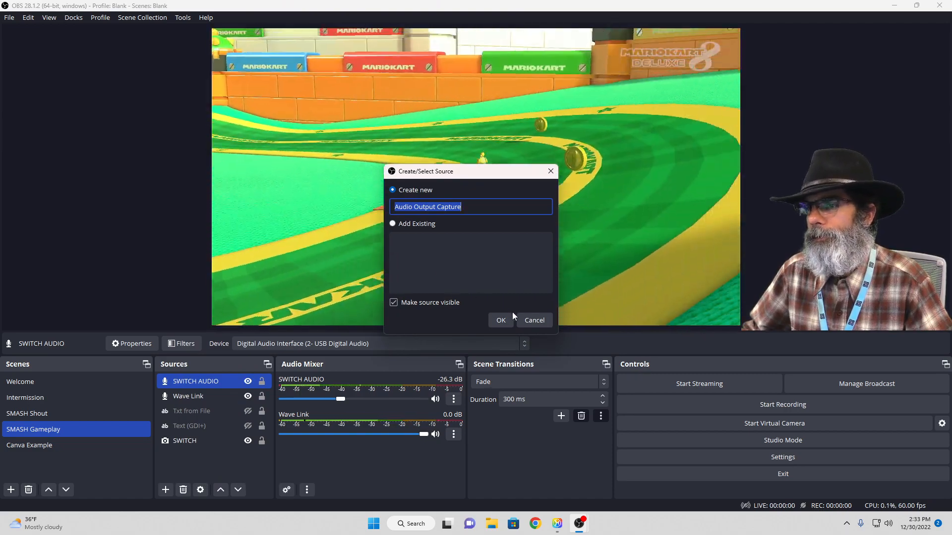
pyautogui.click(500, 320)
pyautogui.click(451, 137)
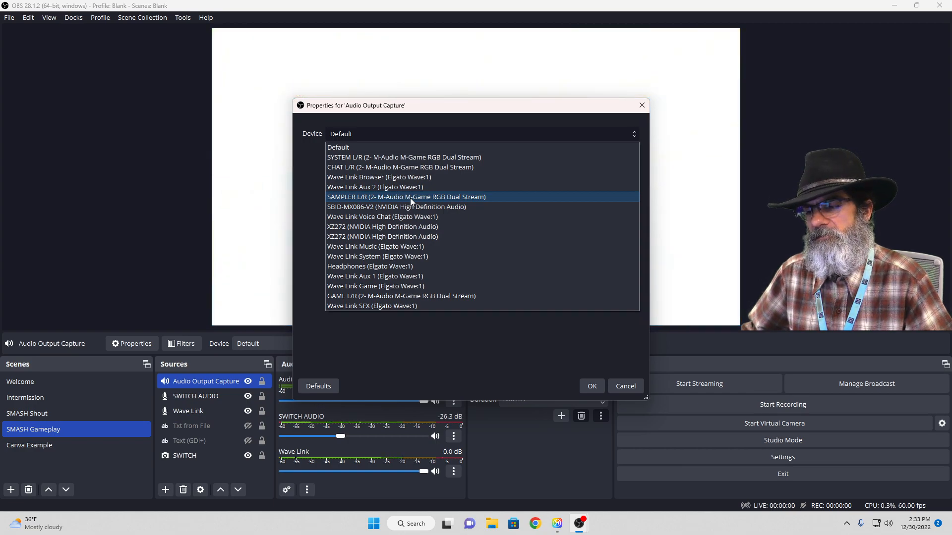
pyautogui.click(628, 389)
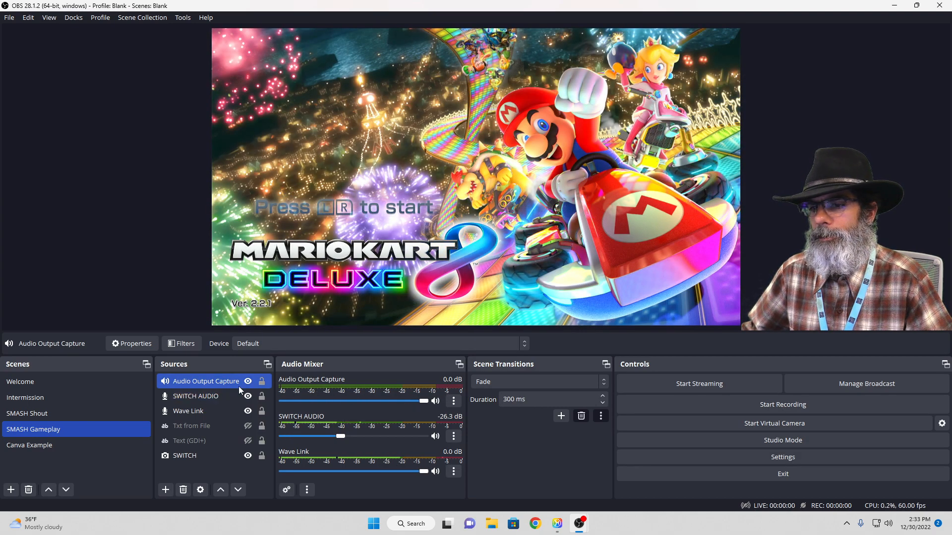
pyautogui.click(183, 490)
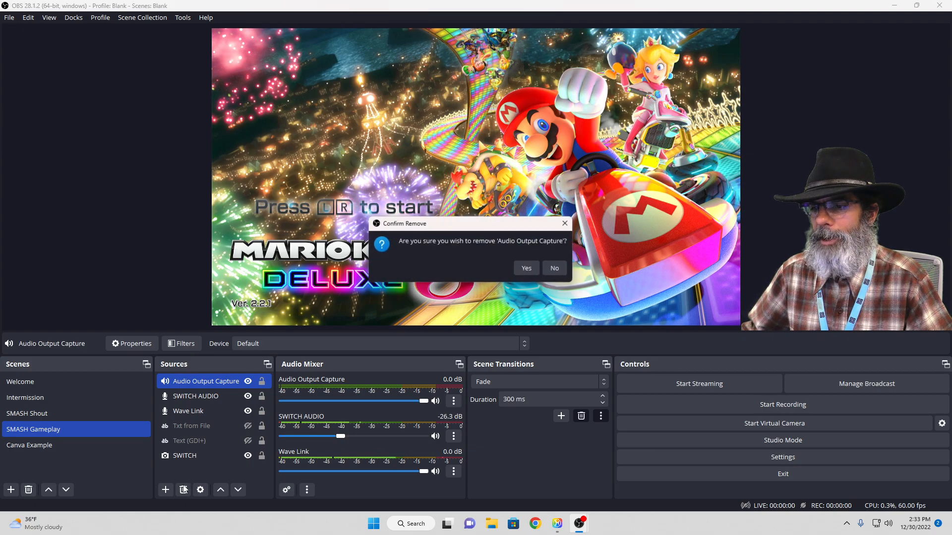
pyautogui.click(528, 269)
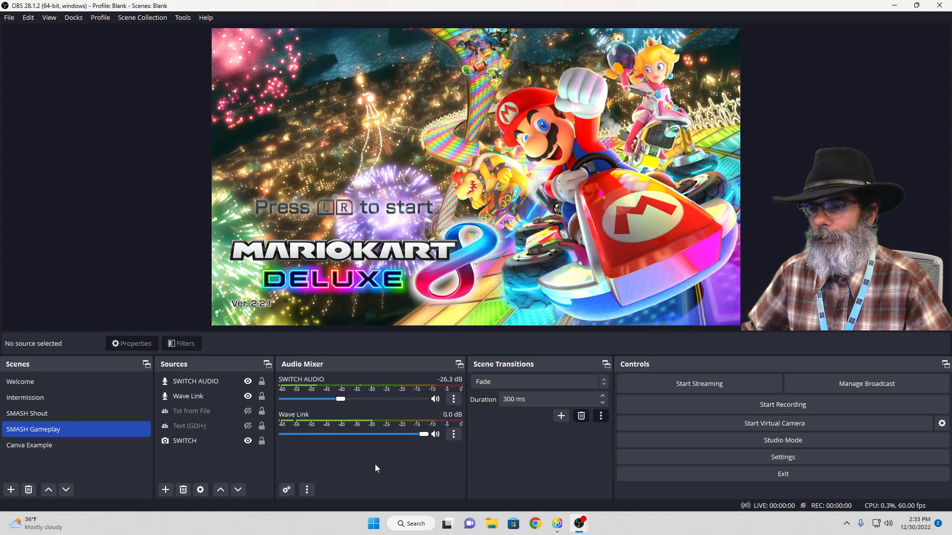
# Add the existing Wave Link audio input source to the SMASH Shout scene
pyautogui.click(121, 444)
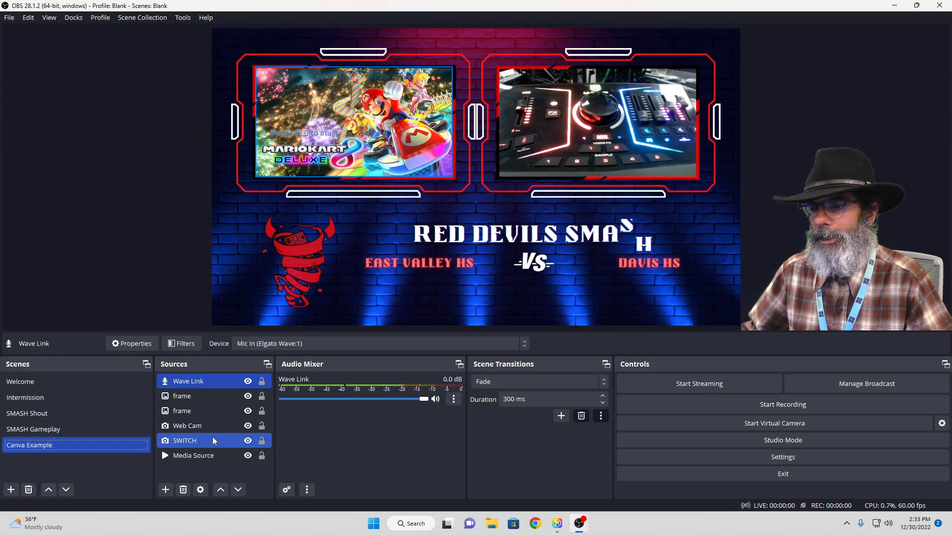
pyautogui.click(100, 428)
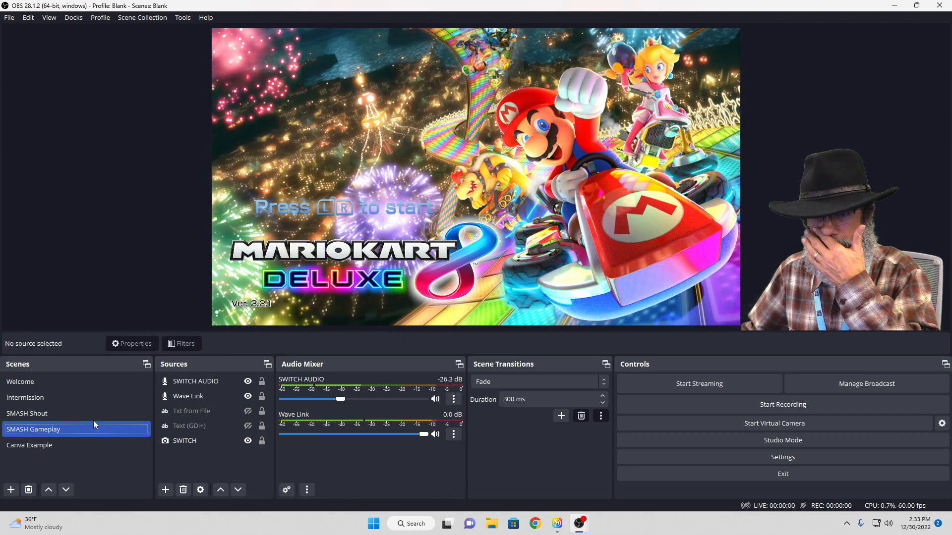
pyautogui.click(89, 408)
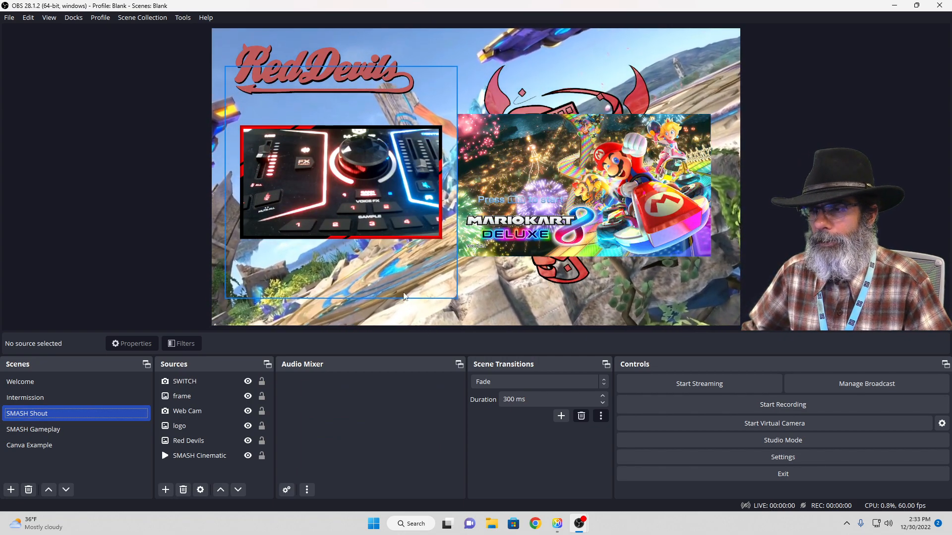
pyautogui.click(165, 490)
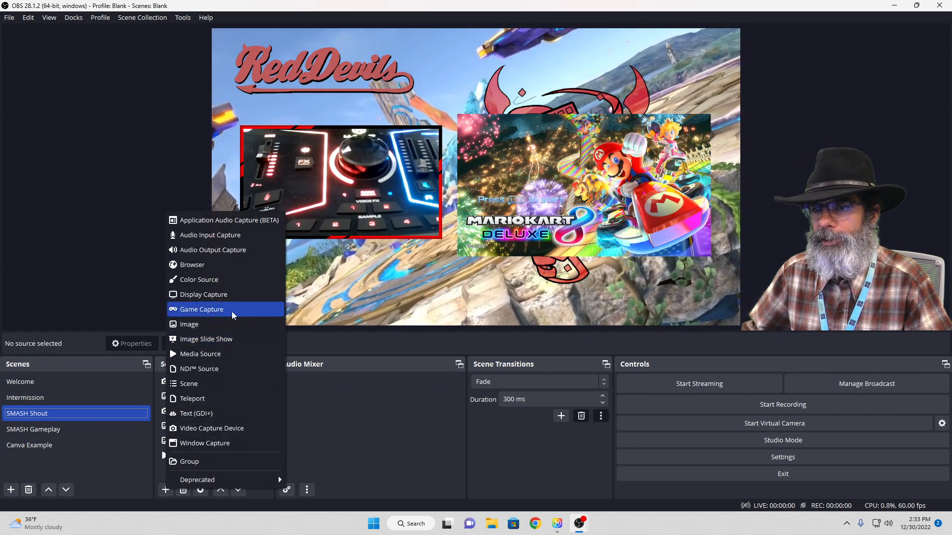
pyautogui.click(227, 237)
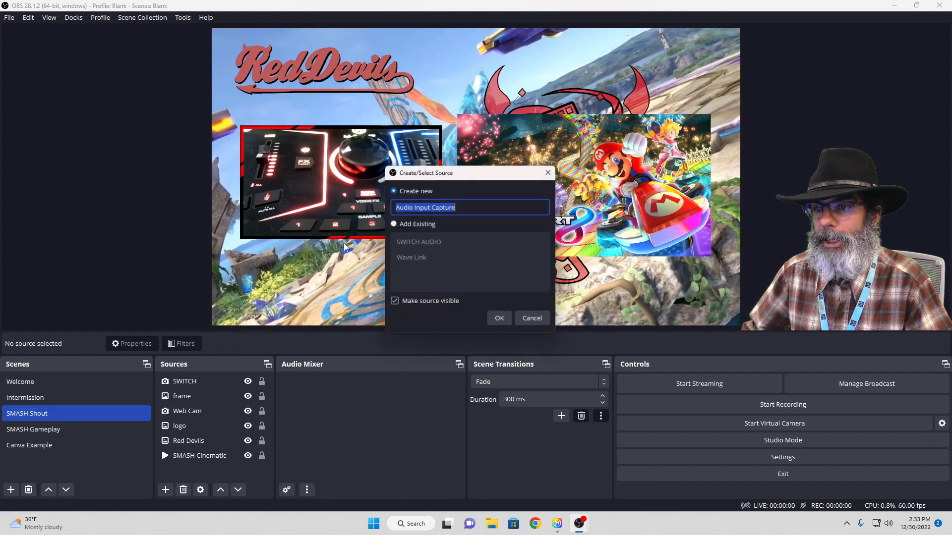
pyautogui.click(397, 246)
pyautogui.click(403, 259)
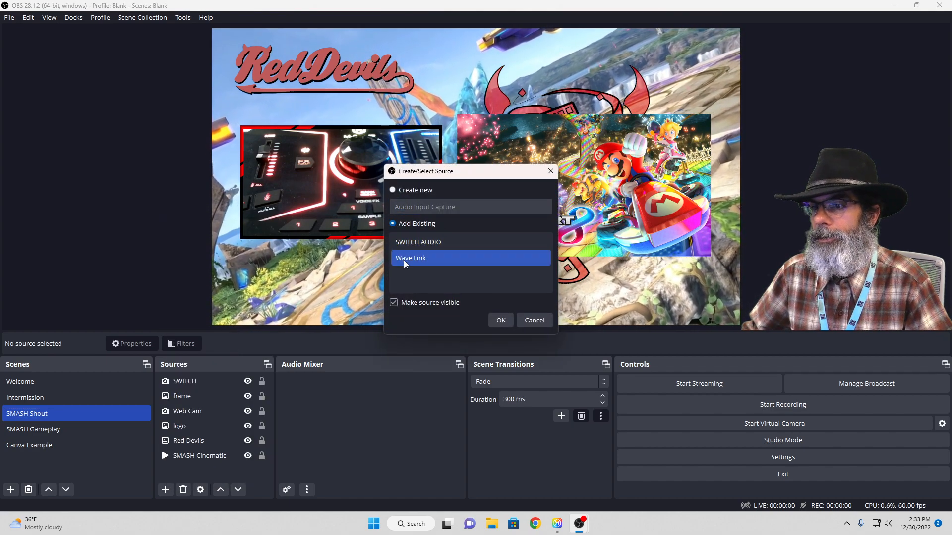
pyautogui.click(501, 320)
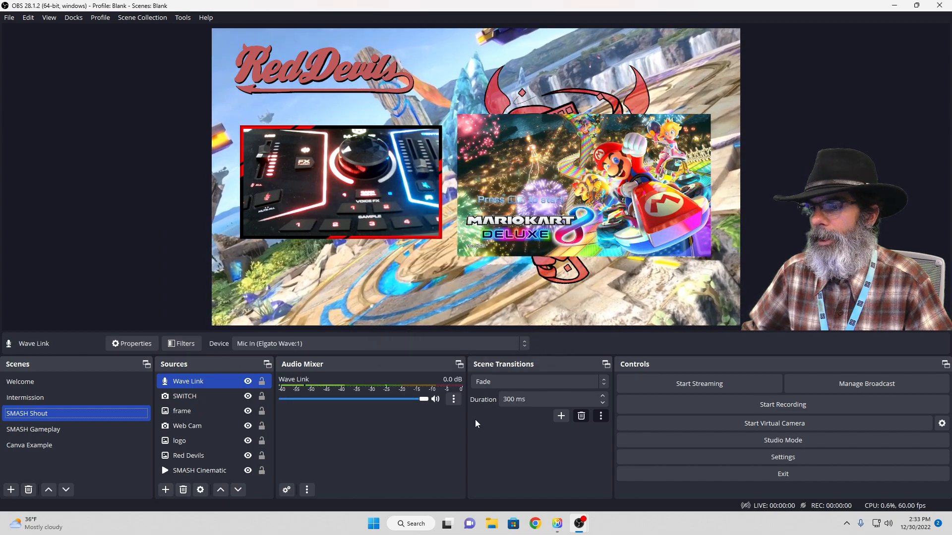
# Unhide all audio sources in the SMASH Shout mixer, and hide SMASH Cinematic after testing its audio and muting it again
pyautogui.click(453, 399)
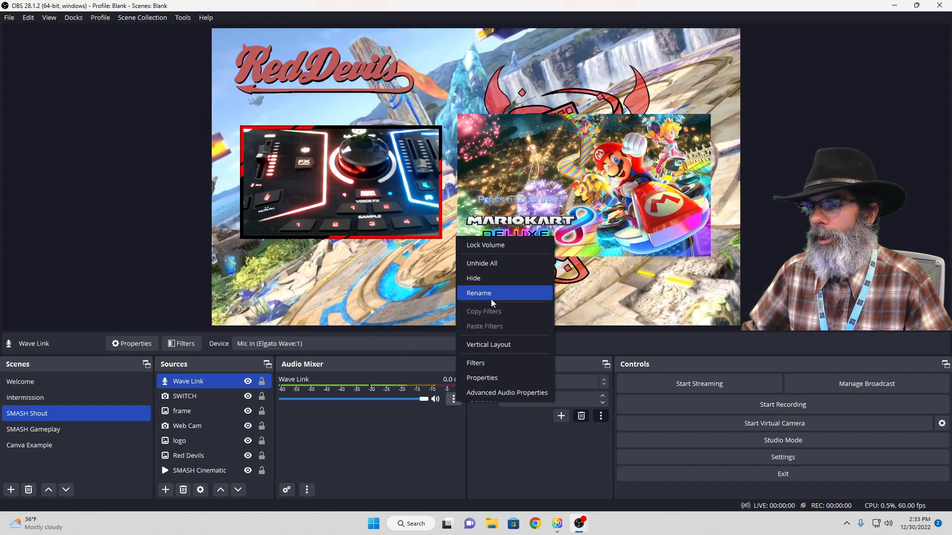
pyautogui.click(495, 264)
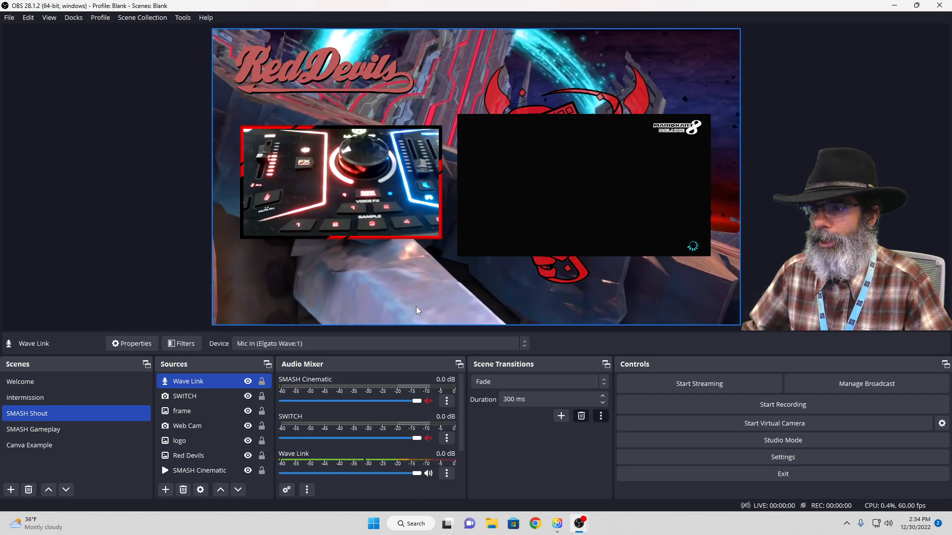
pyautogui.click(428, 401)
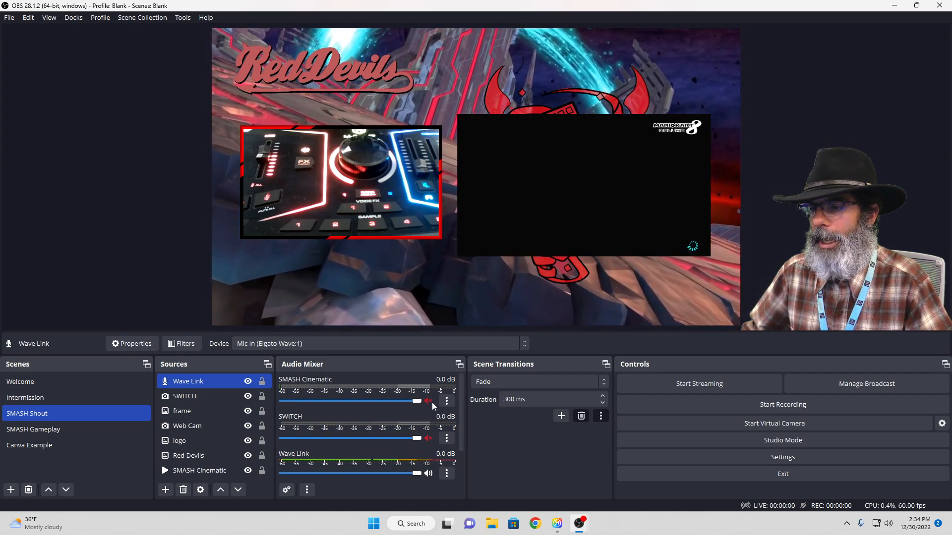
pyautogui.click(429, 401)
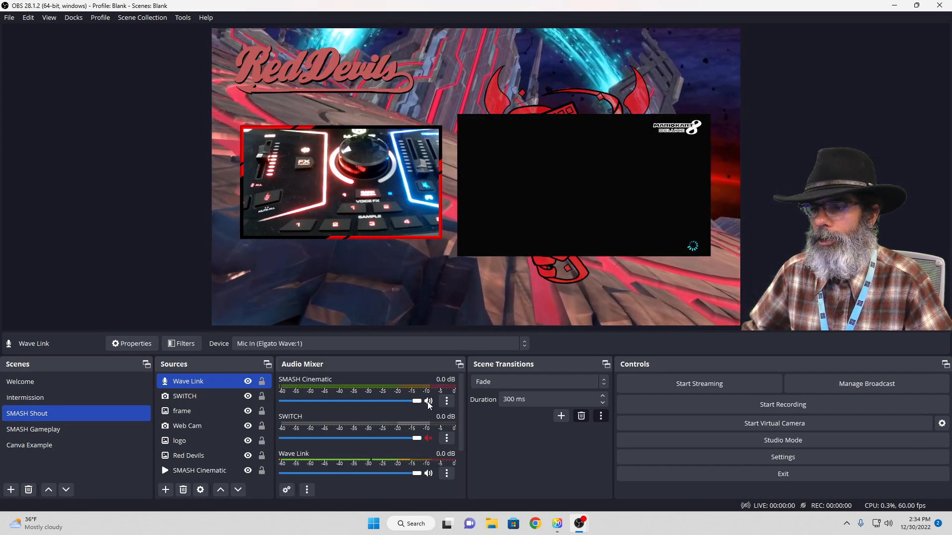
pyautogui.click(447, 403)
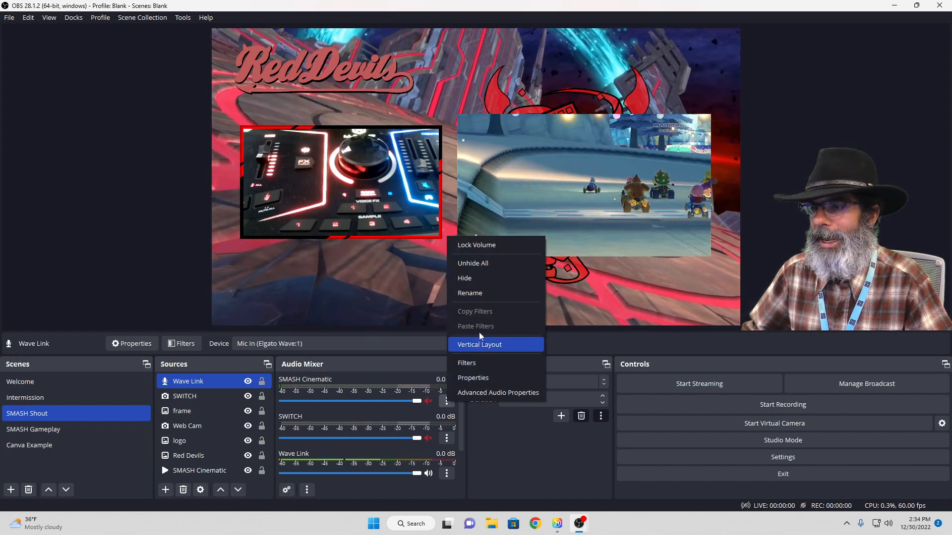
pyautogui.click(485, 280)
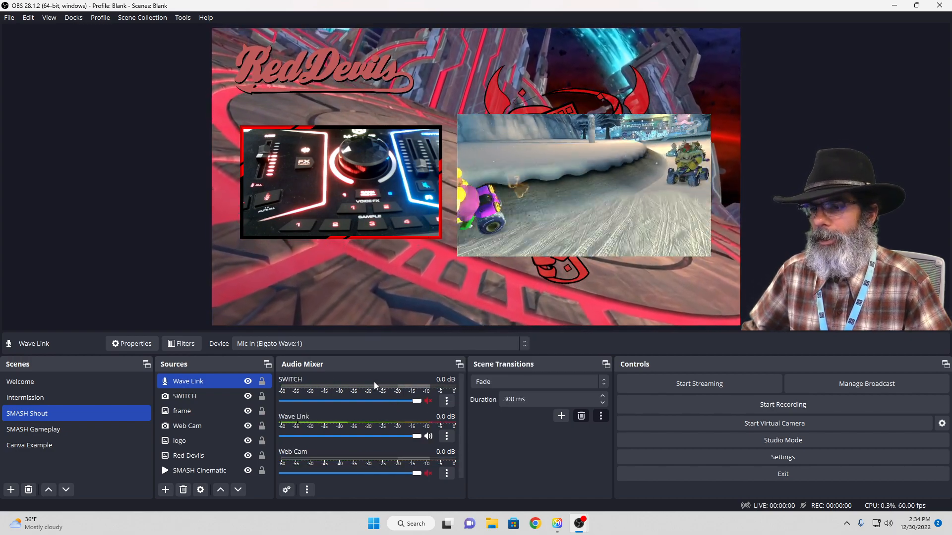
# Test the SWITCH source's audio by briefly unmuting it, and hide the muted source from the audio mixer
pyautogui.click(428, 401)
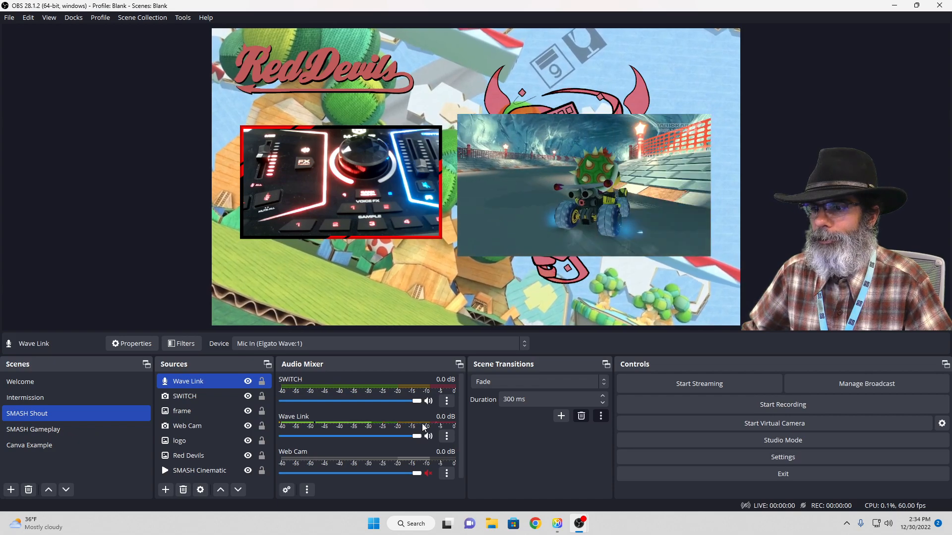
pyautogui.click(429, 402)
pyautogui.click(442, 402)
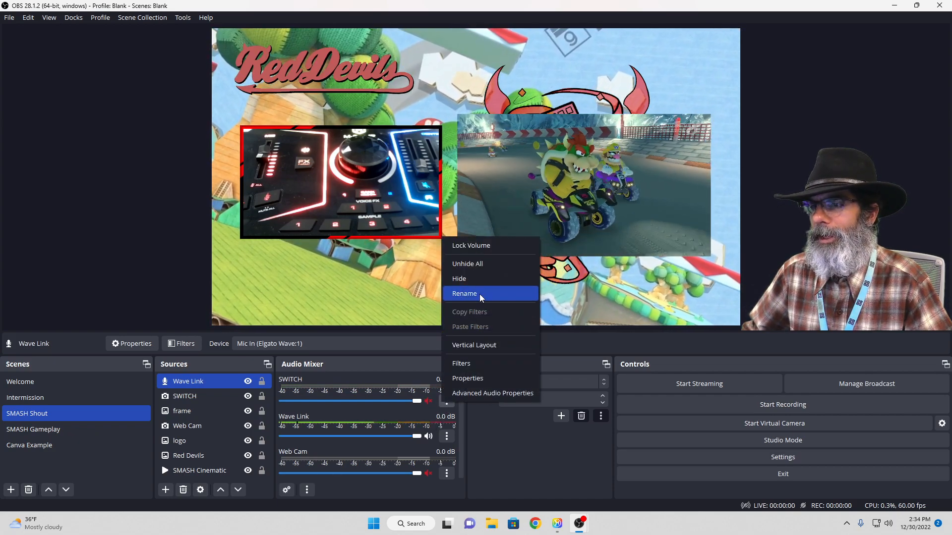
pyautogui.click(483, 281)
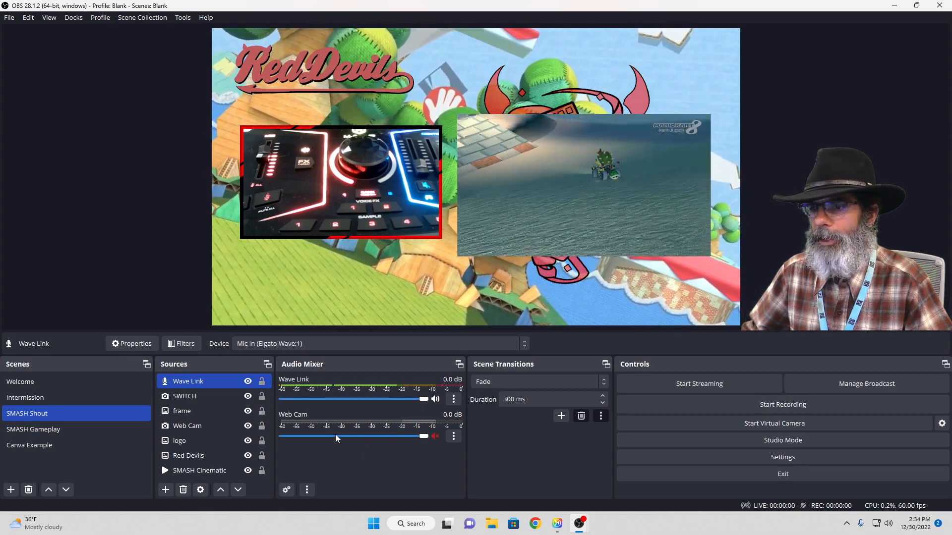
# Test muting and unmuting the Web Cam audio in the mixer and leave it unmuted
pyautogui.click(434, 436)
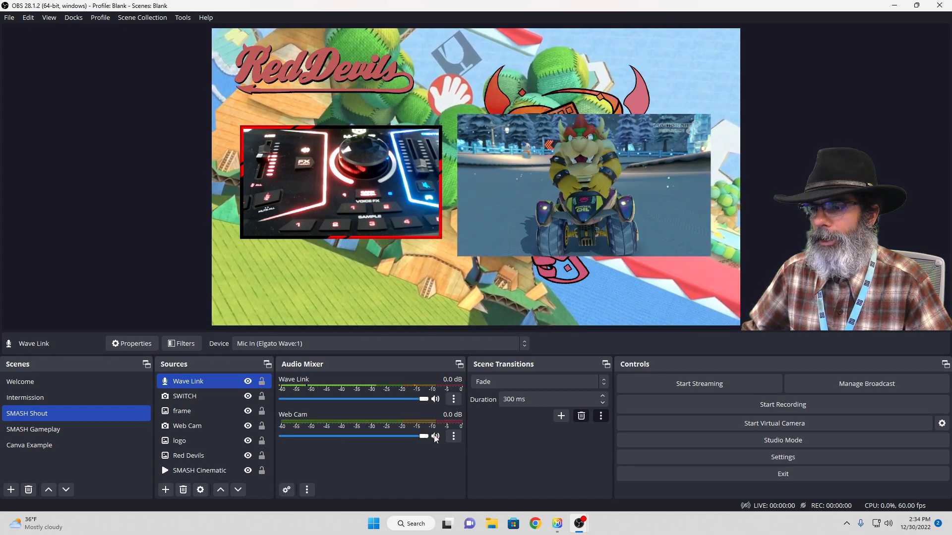
pyautogui.click(435, 437)
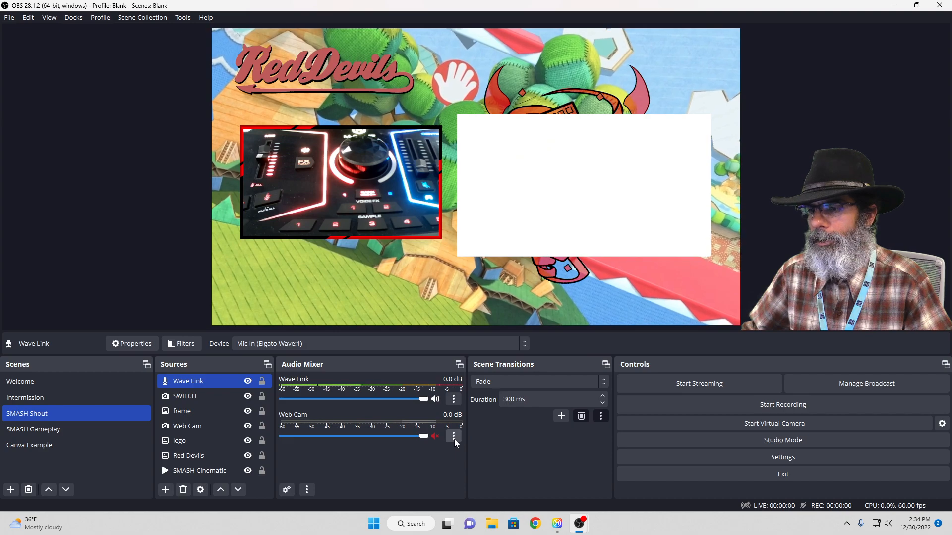
pyautogui.click(453, 438)
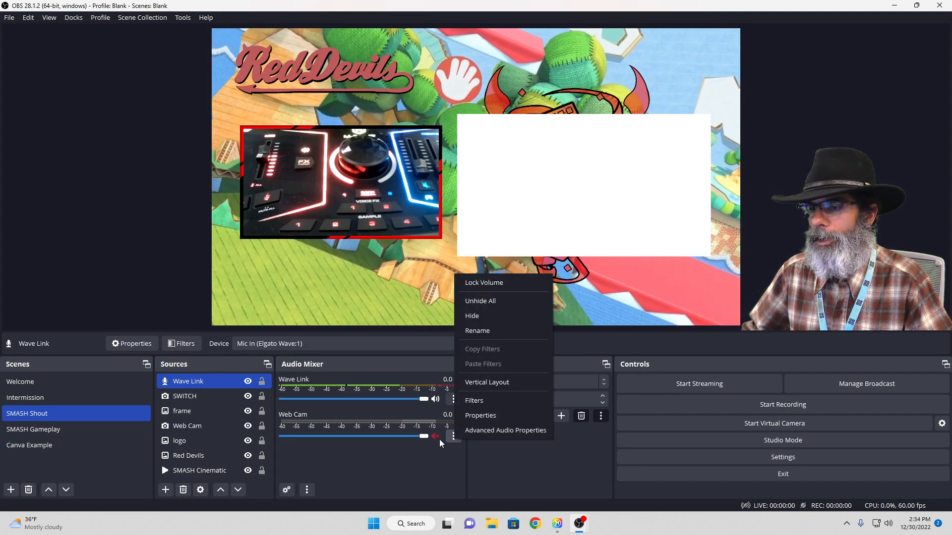
pyautogui.click(436, 435)
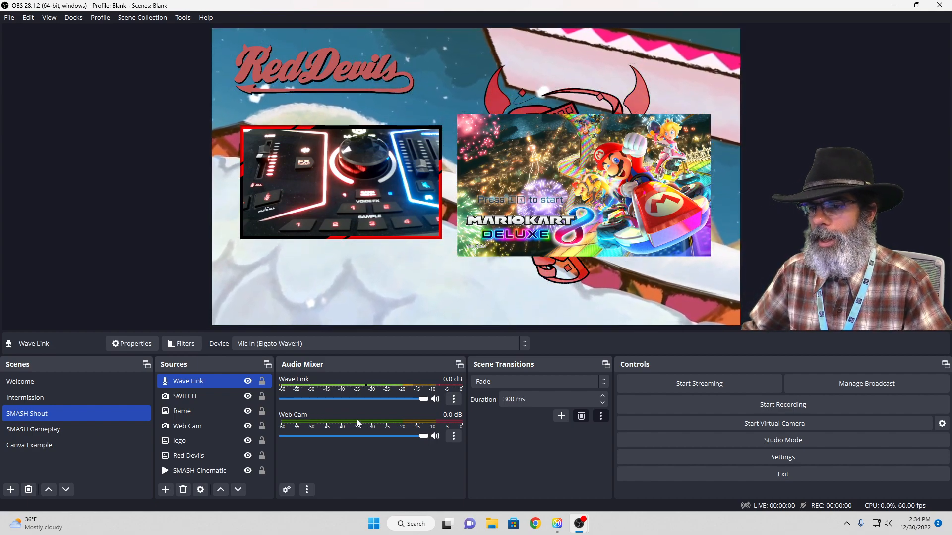
# Create a new Audio Input Capture source in SMASH Shout using the device FHD Camera (2- AC Interface)
pyautogui.click(165, 490)
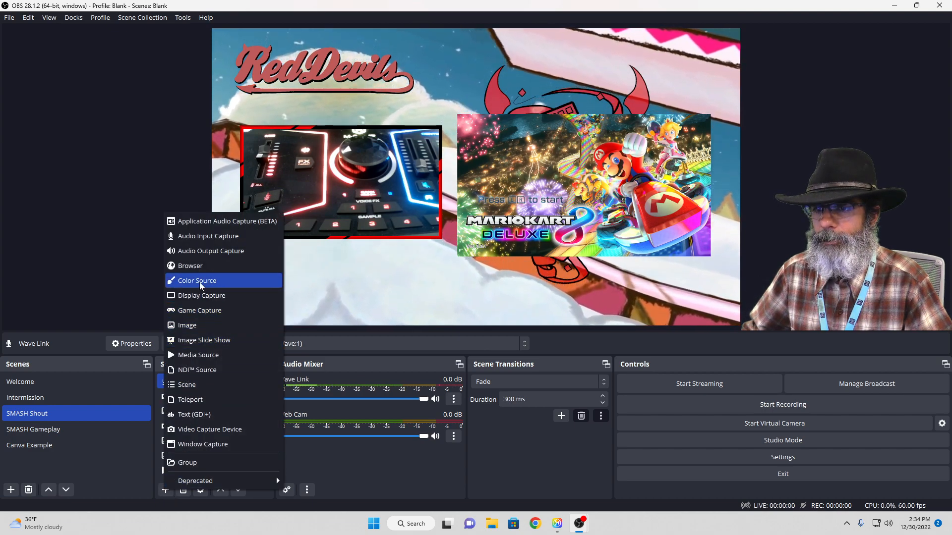
pyautogui.click(213, 237)
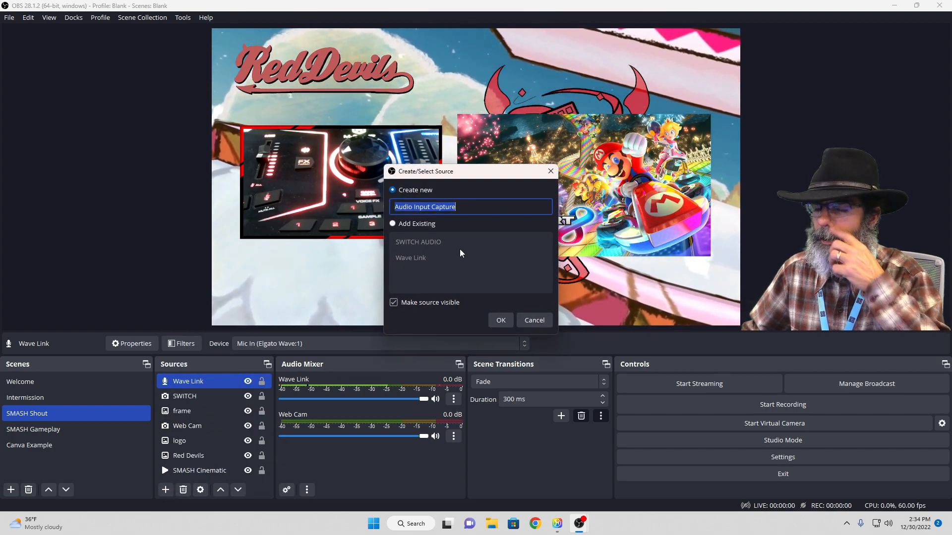
pyautogui.click(500, 322)
pyautogui.click(468, 134)
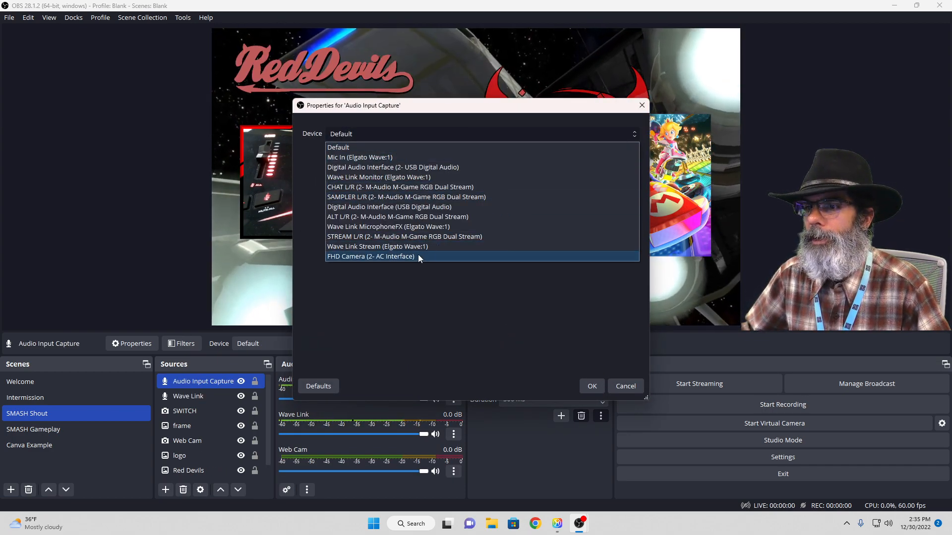
pyautogui.click(417, 256)
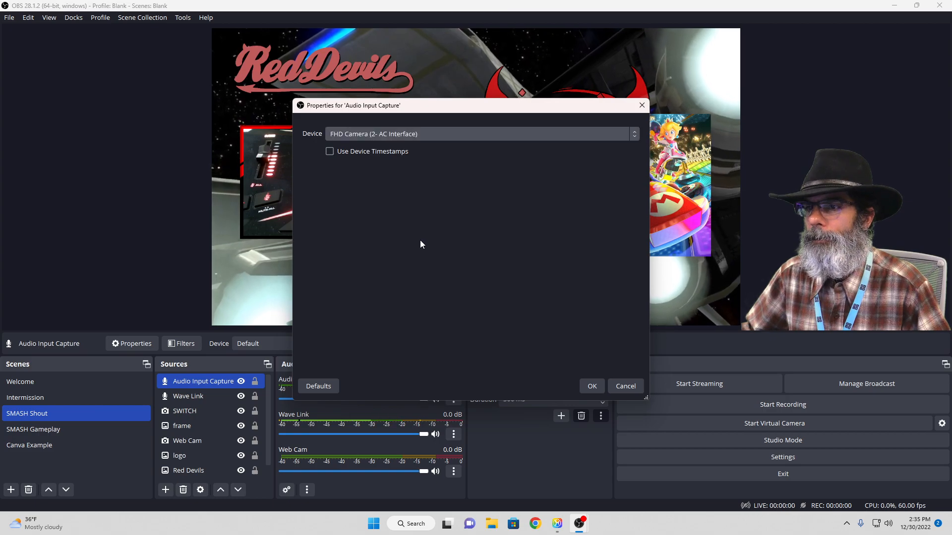
pyautogui.click(592, 388)
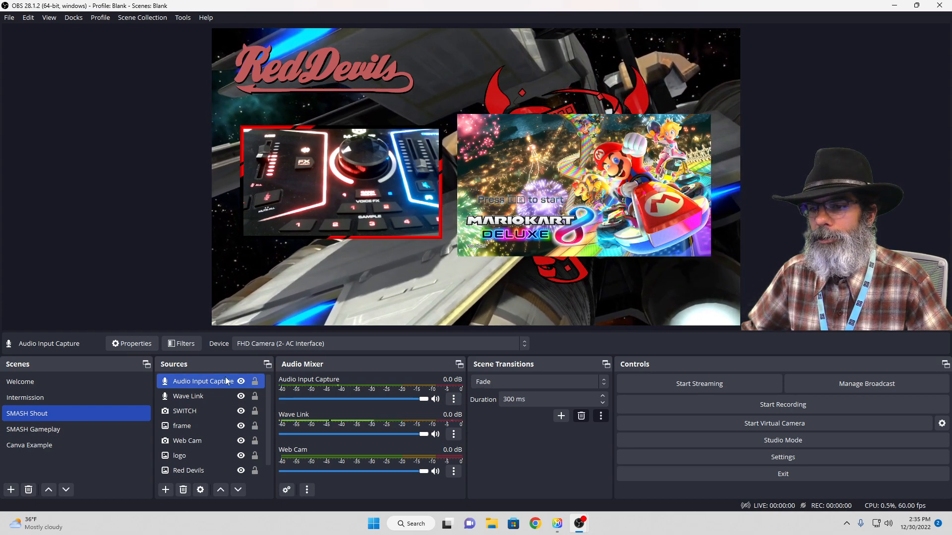
# Remove the Audio Input Capture source from SMASH Shout and hide Web Cam from the audio mixer
pyautogui.click(183, 490)
pyautogui.click(526, 268)
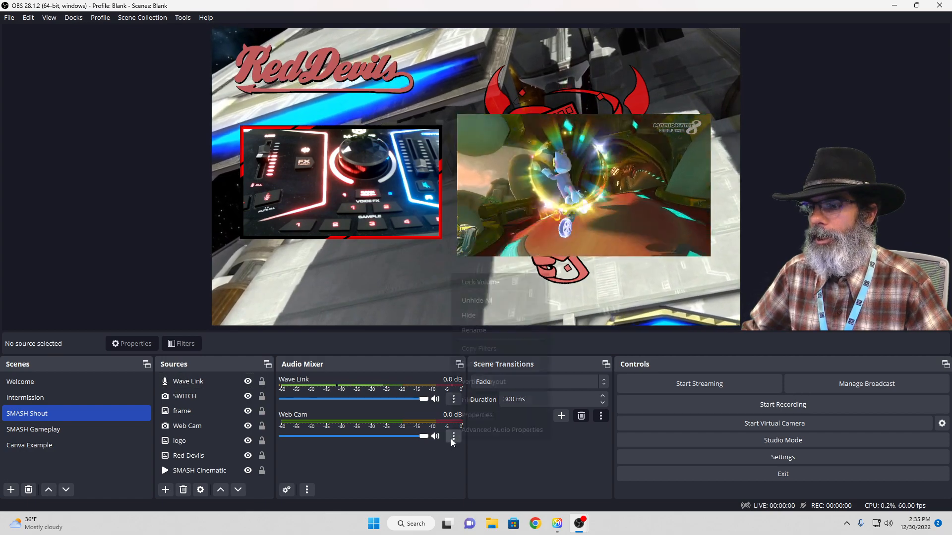
pyautogui.click(451, 438)
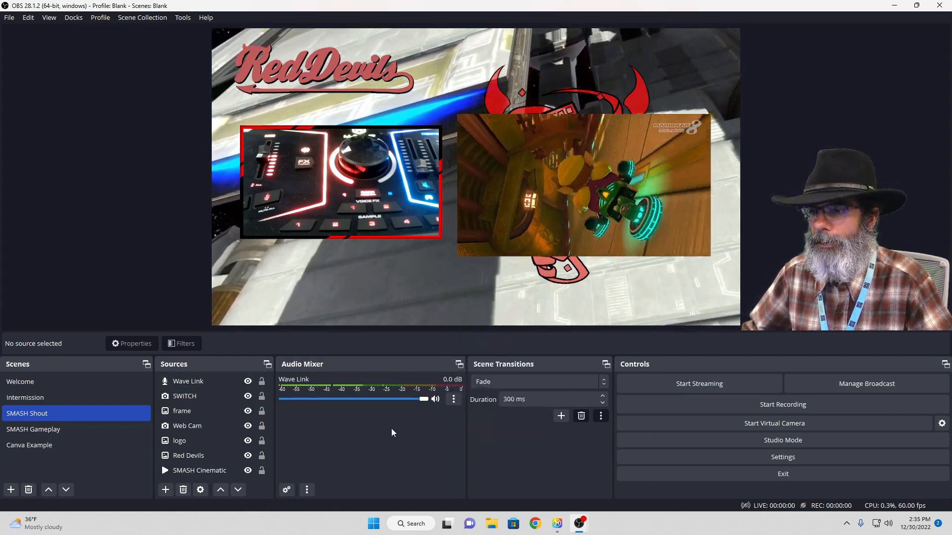
# Go through SMASH Gameplay to the Canva Example scene and lower Wave Link's mixer volume to -24.4 dB
pyautogui.click(94, 429)
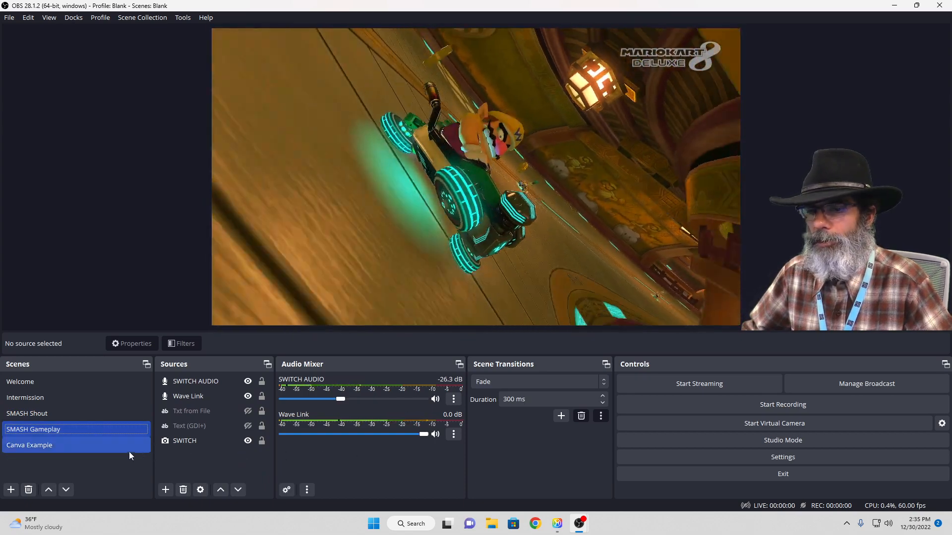
pyautogui.click(108, 447)
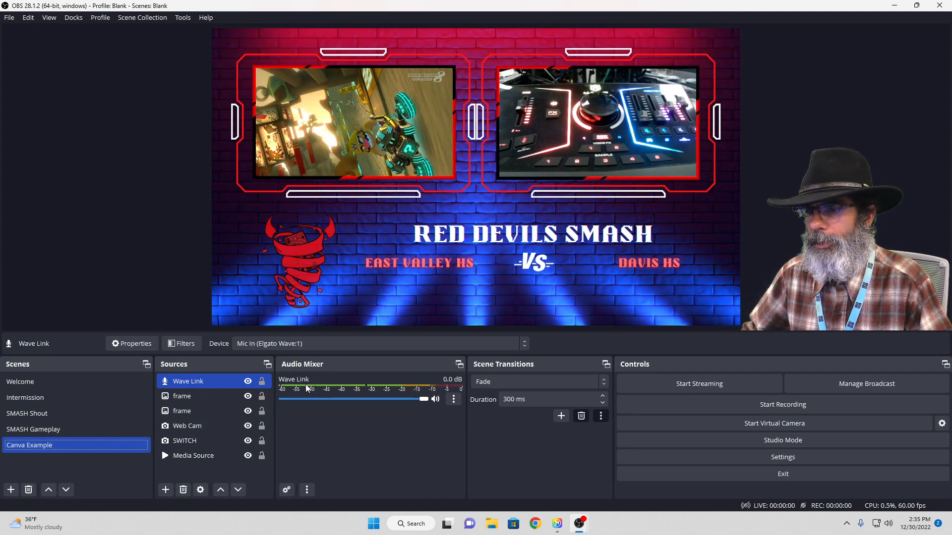
pyautogui.moveTo(423, 400); pyautogui.dragTo(343, 402)
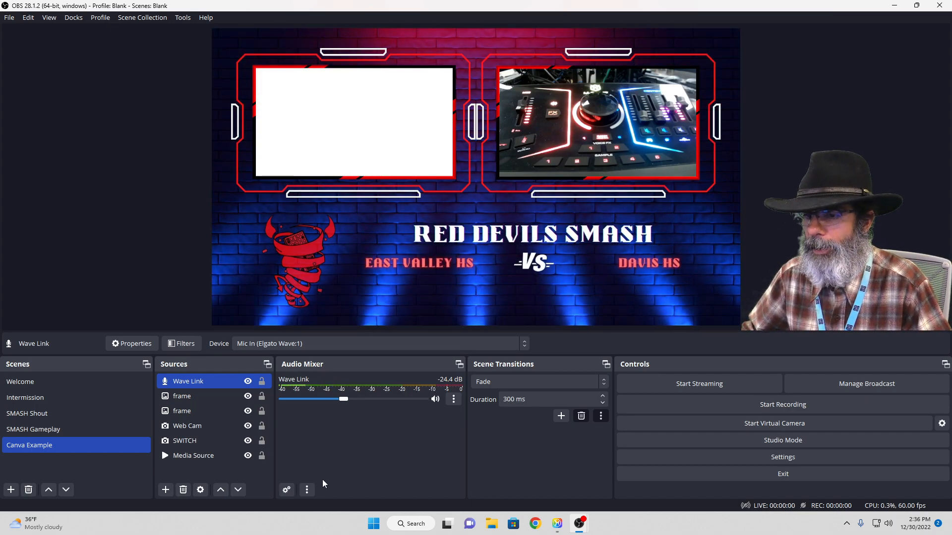
# Add a Gain filter to the Wave Link audio source under the name Gain
pyautogui.click(451, 400)
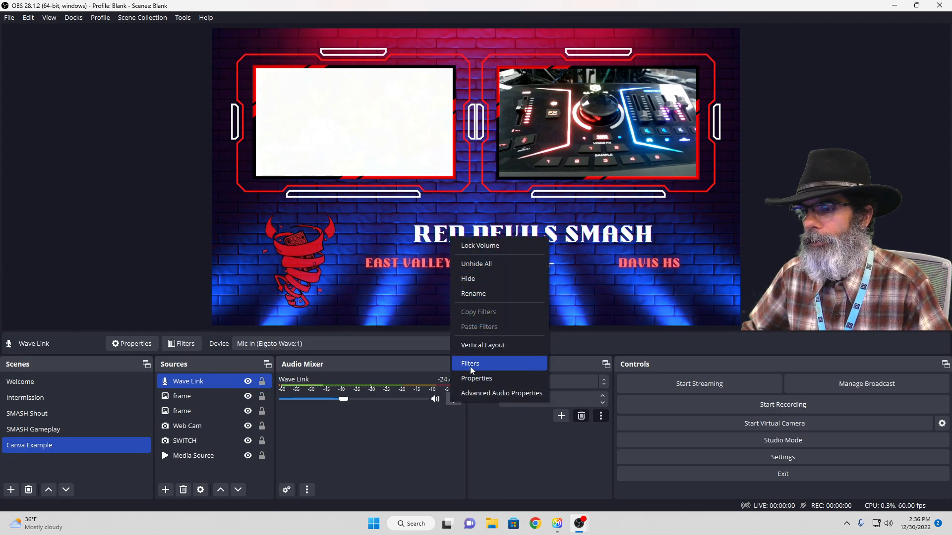
pyautogui.click(469, 366)
pyautogui.click(271, 423)
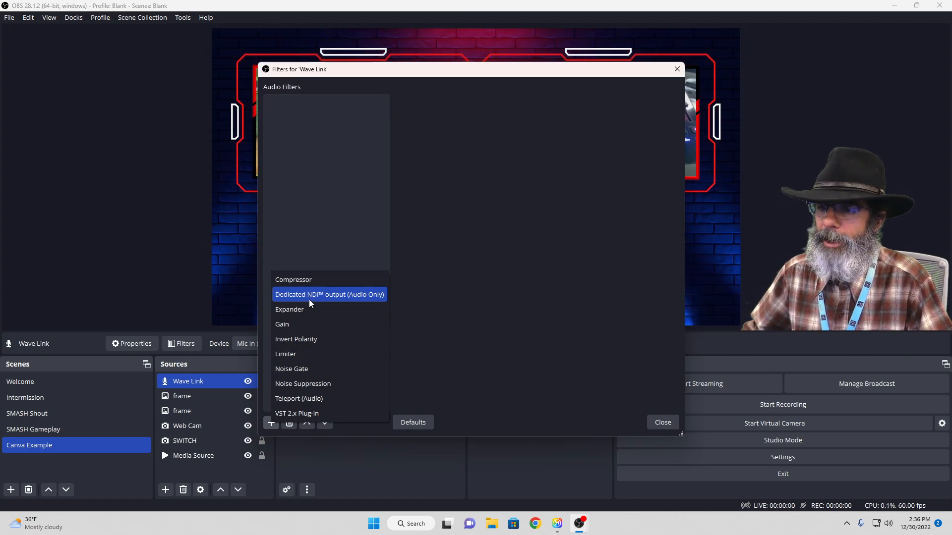
pyautogui.click(314, 324)
pyautogui.click(448, 269)
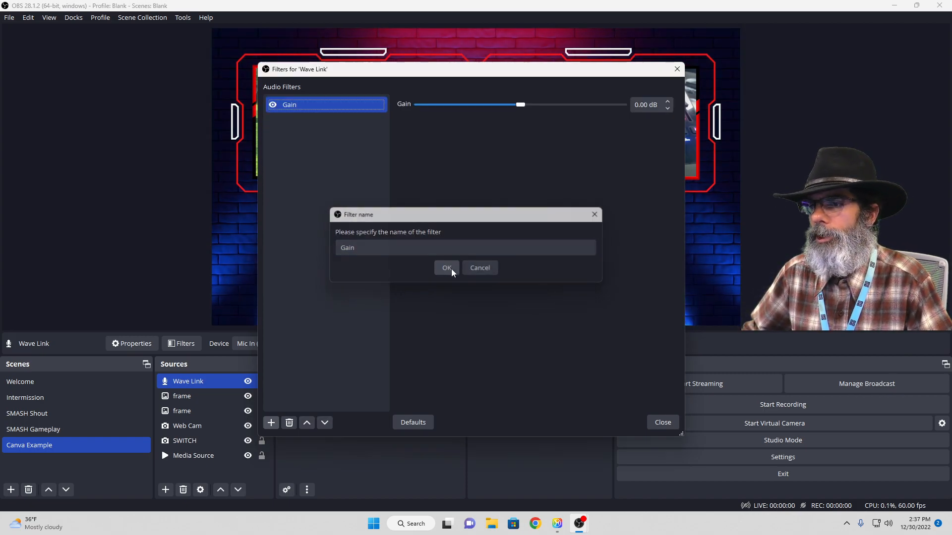
# Move the filters window clear of the audio mixer and raise Wave Link's gain to 21.70 dB
pyautogui.moveTo(524, 71); pyautogui.dragTo(700, 92)
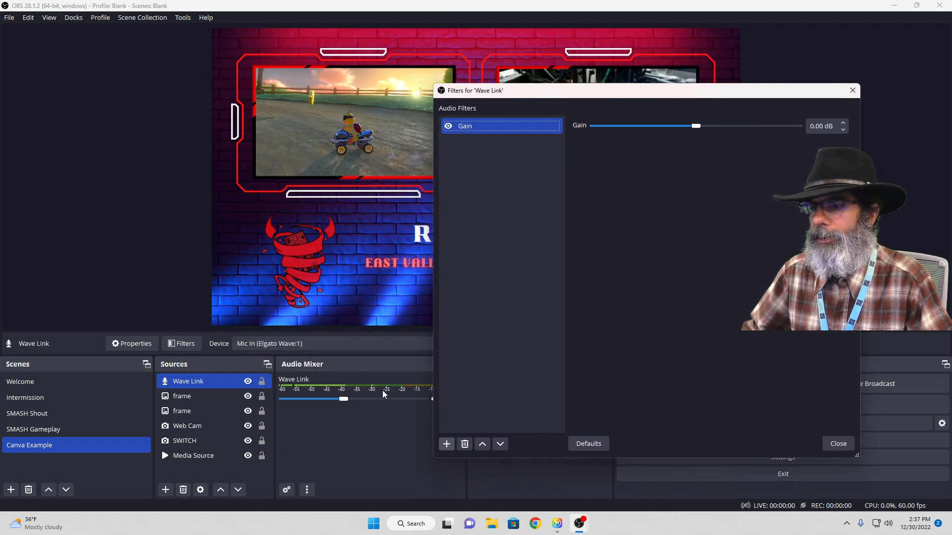
pyautogui.moveTo(634, 98); pyautogui.dragTo(688, 58)
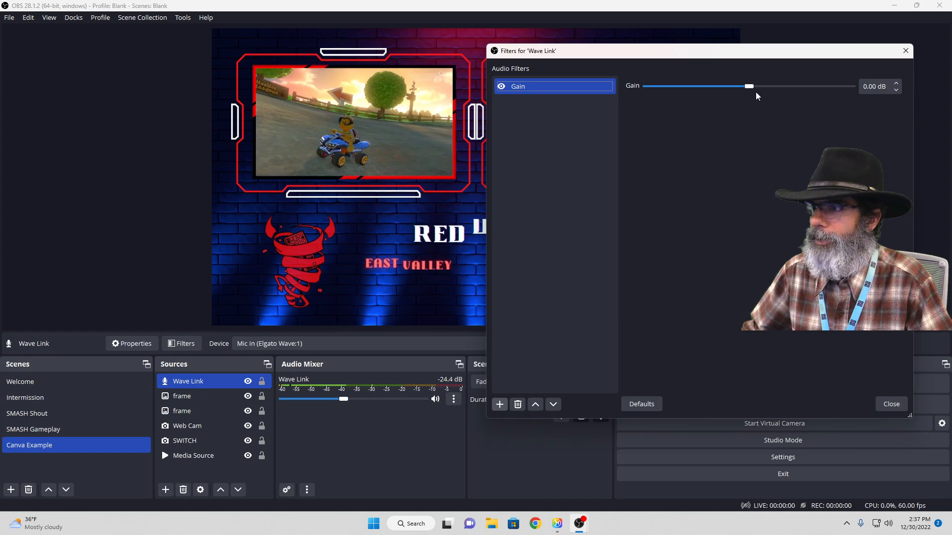
pyautogui.moveTo(748, 86); pyautogui.dragTo(821, 87)
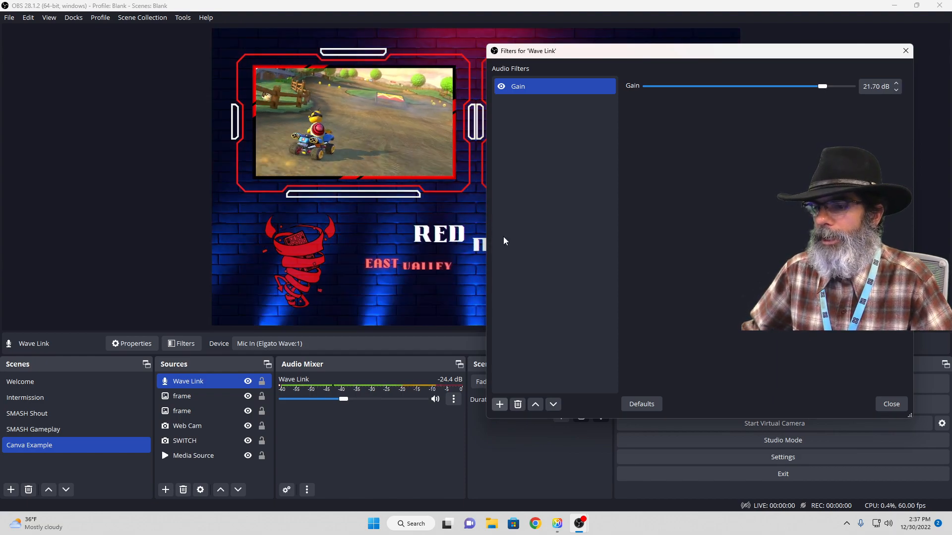
# Restore Wave Link's mixer volume to 0.0 dB and test lower filter gains of 9.10 dB and -26.90 dB
pyautogui.moveTo(343, 399); pyautogui.dragTo(424, 402)
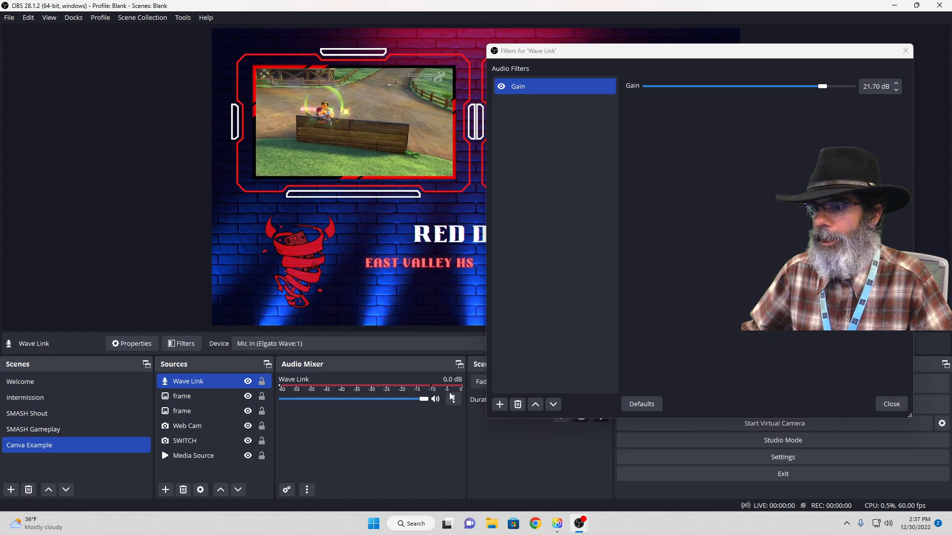
pyautogui.moveTo(827, 90); pyautogui.dragTo(783, 93)
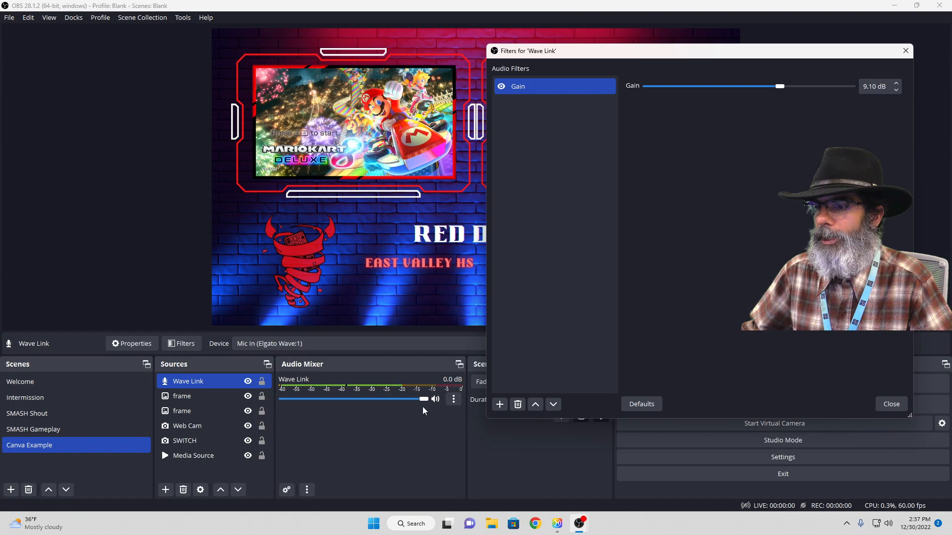
pyautogui.moveTo(784, 86); pyautogui.dragTo(662, 91)
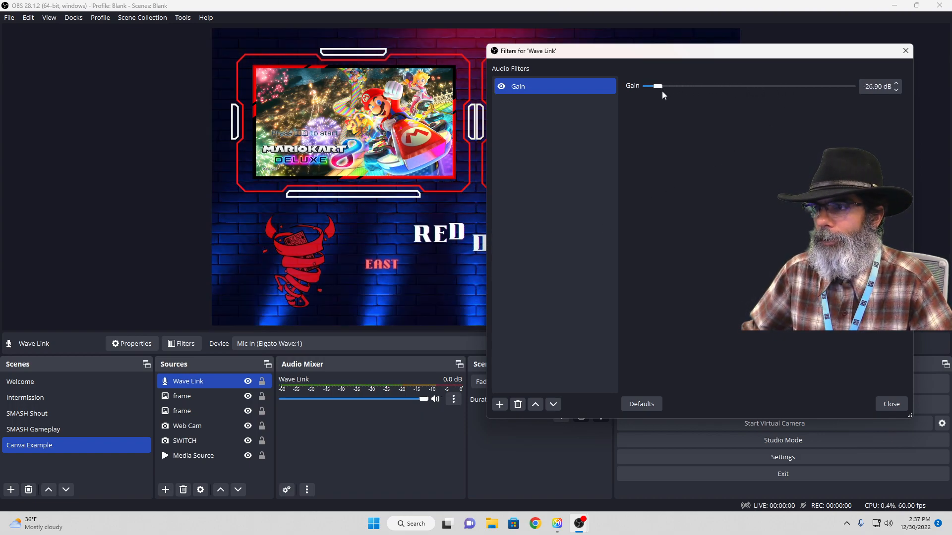
# Remove the Gain filter from Wave Link and close its filters window
pyautogui.click(519, 404)
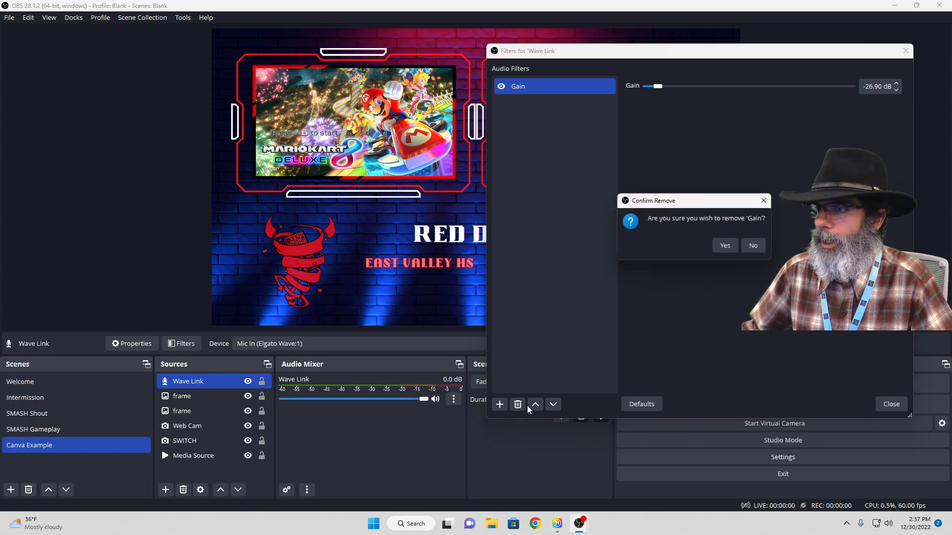
pyautogui.click(721, 244)
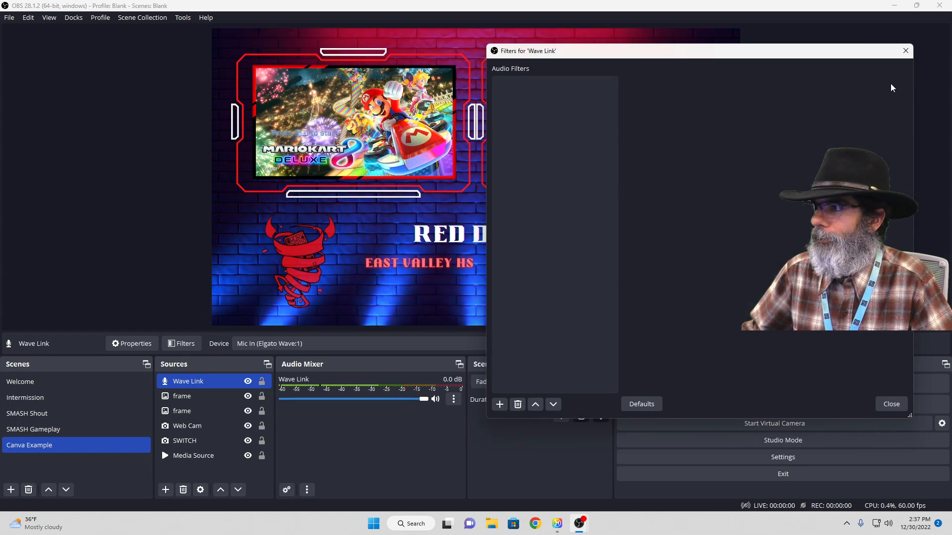
pyautogui.click(905, 51)
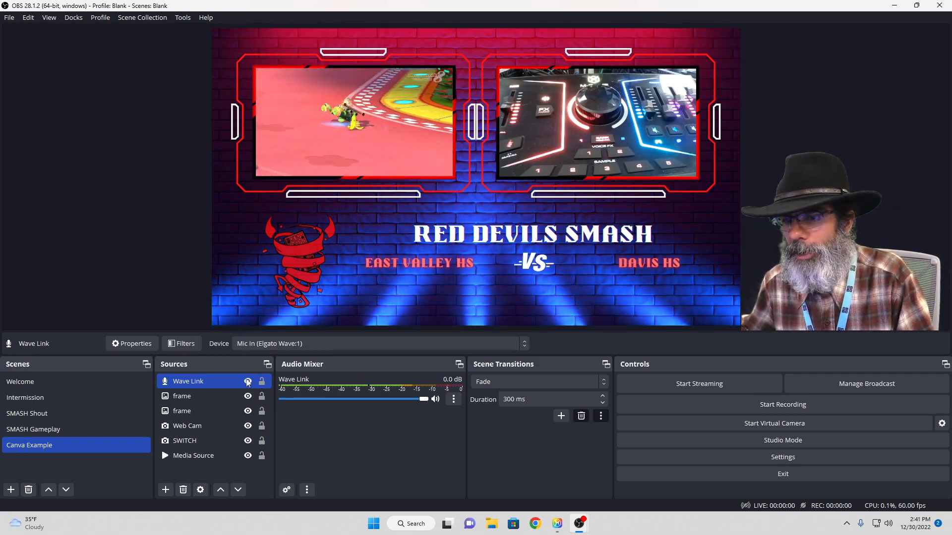
# Check the audio mixer's options and review the monitoring settings in the Advanced Audio Properties of the active sources
pyautogui.click(164, 427)
pyautogui.click(246, 457)
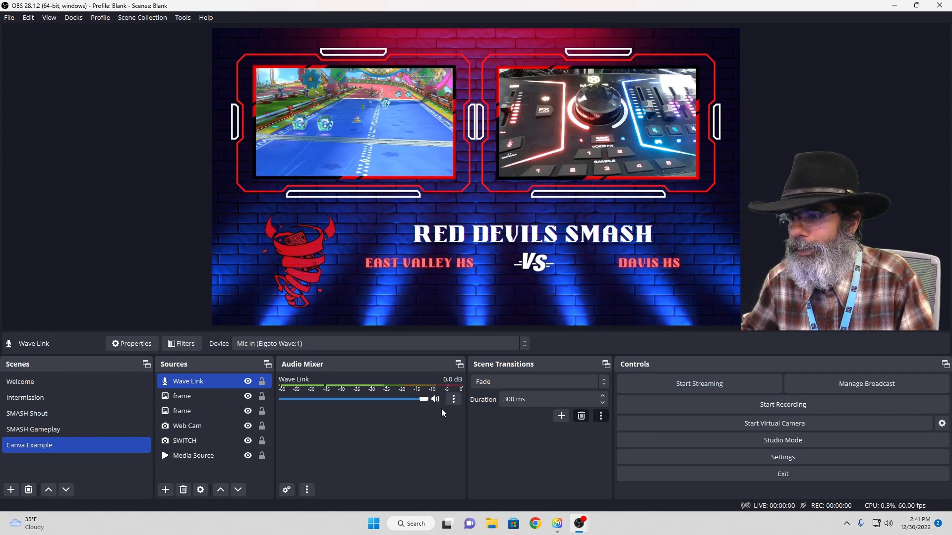
pyautogui.click(308, 491)
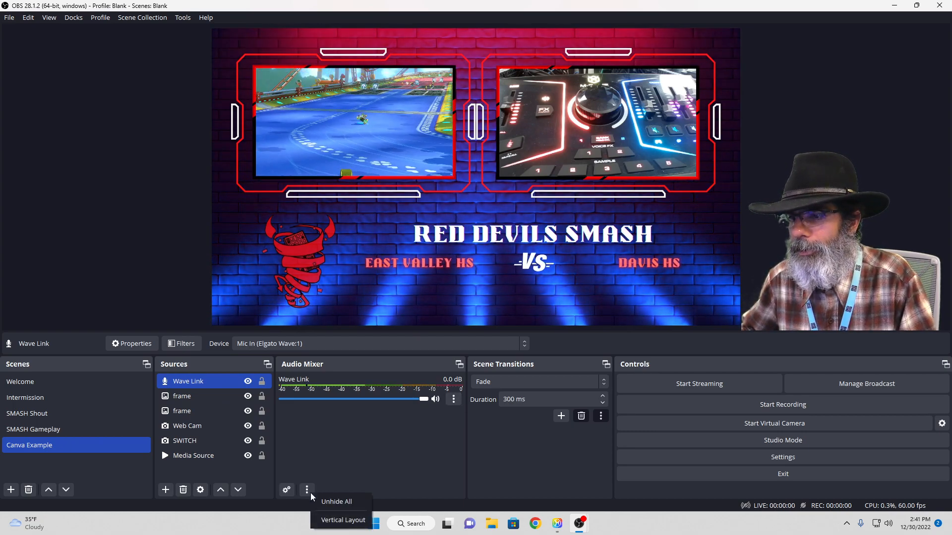
pyautogui.click(286, 489)
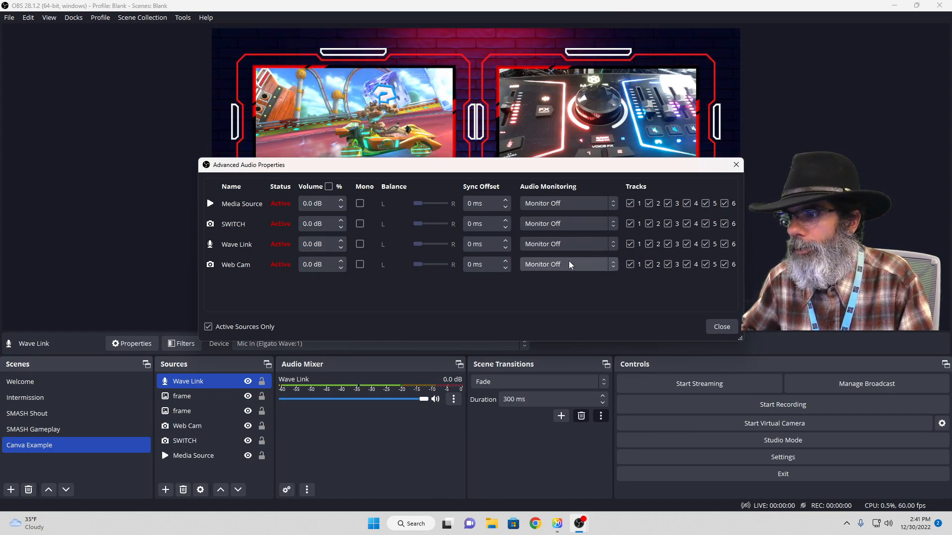
pyautogui.click(718, 329)
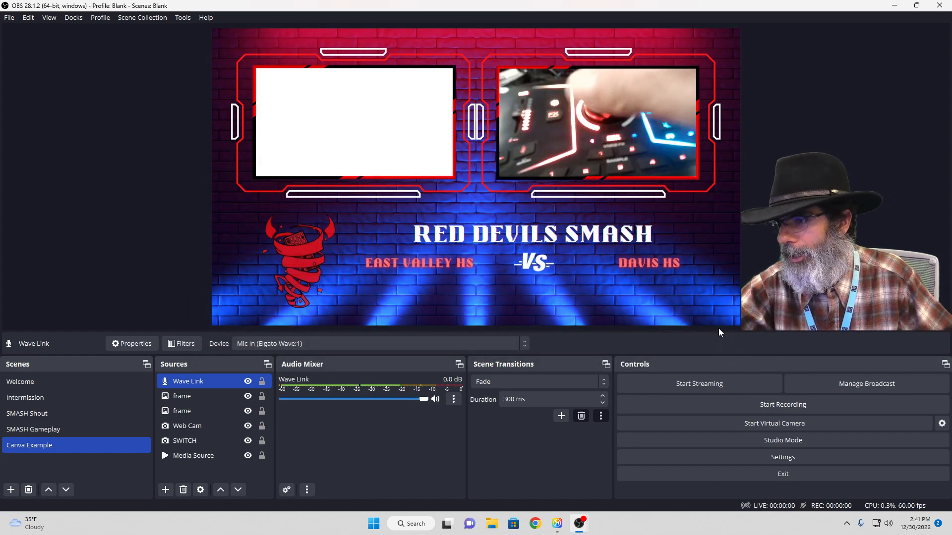